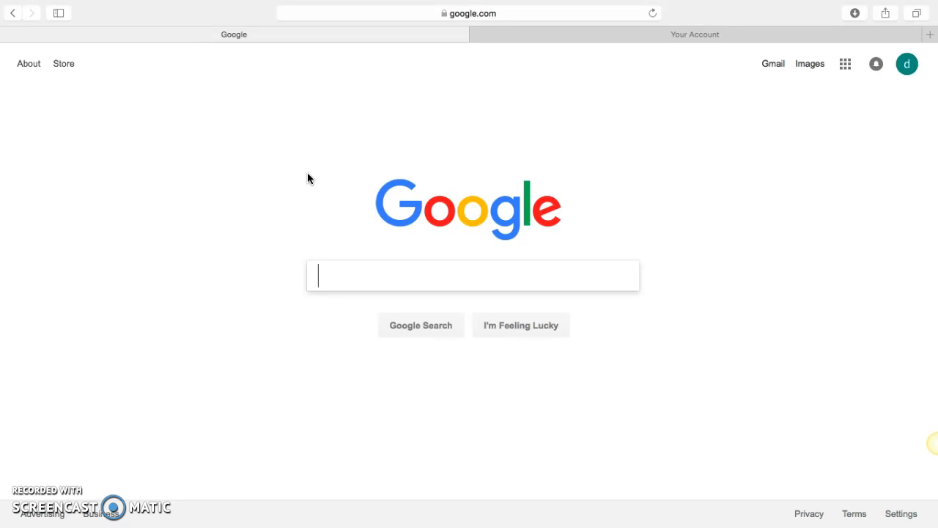
key(ctrl+Left)
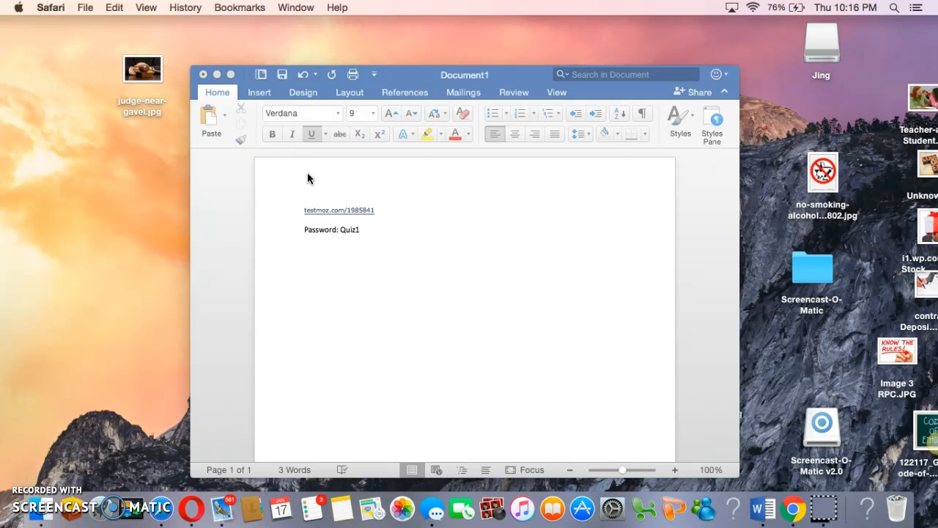
click(168, 514)
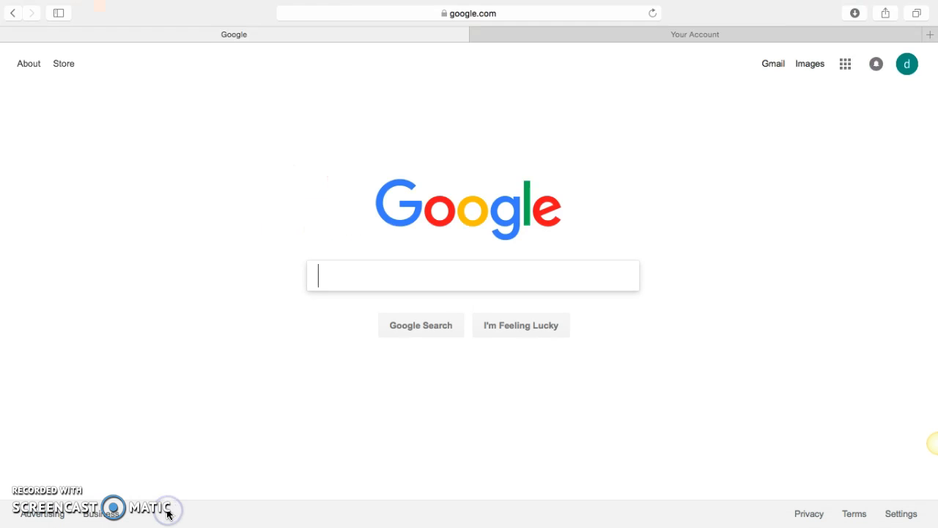
click(463, 13)
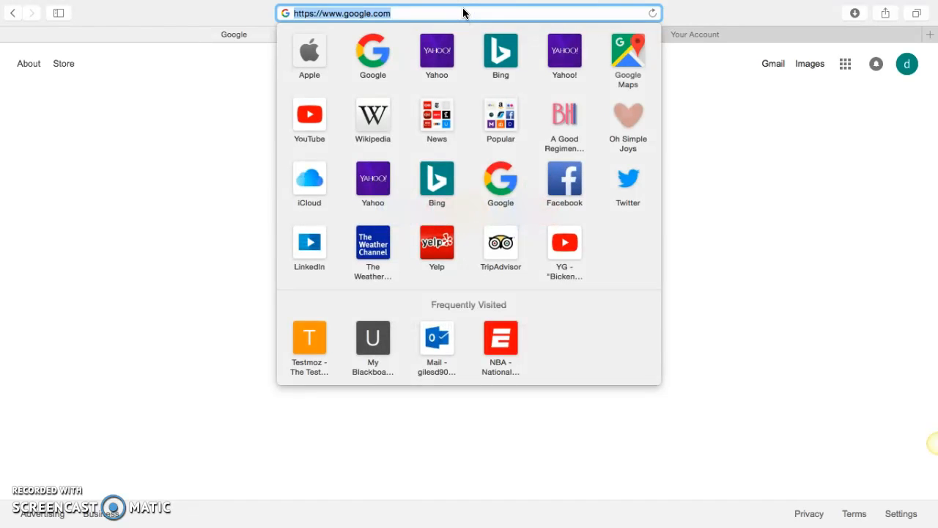
text(www.)
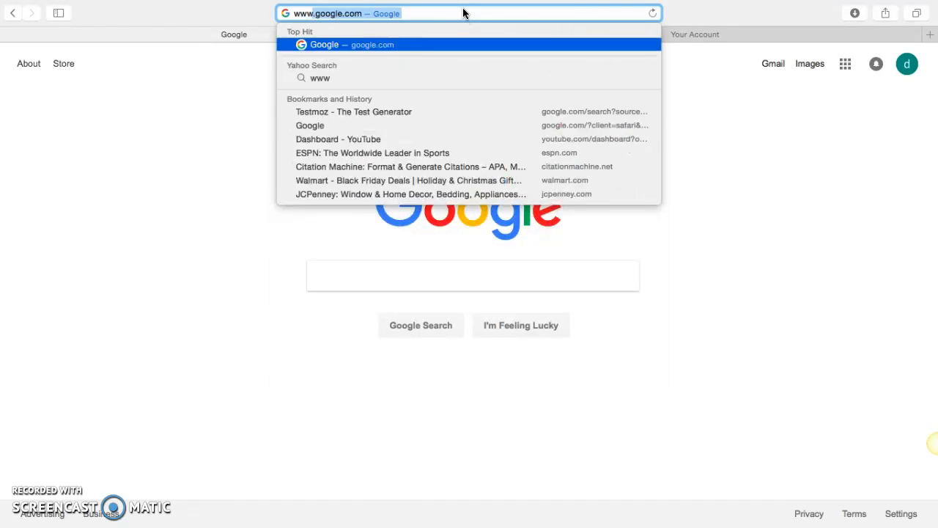
text(test)
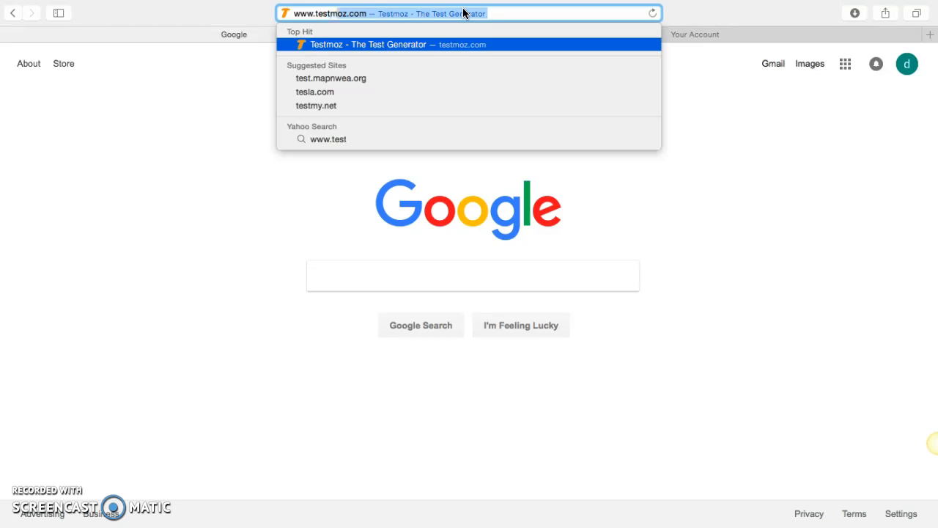
text(moz.com)
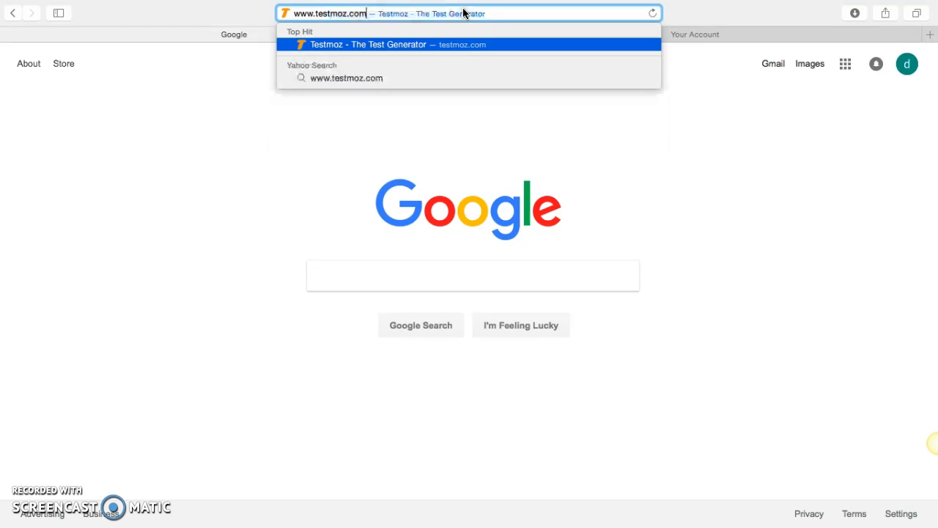
key(Return)
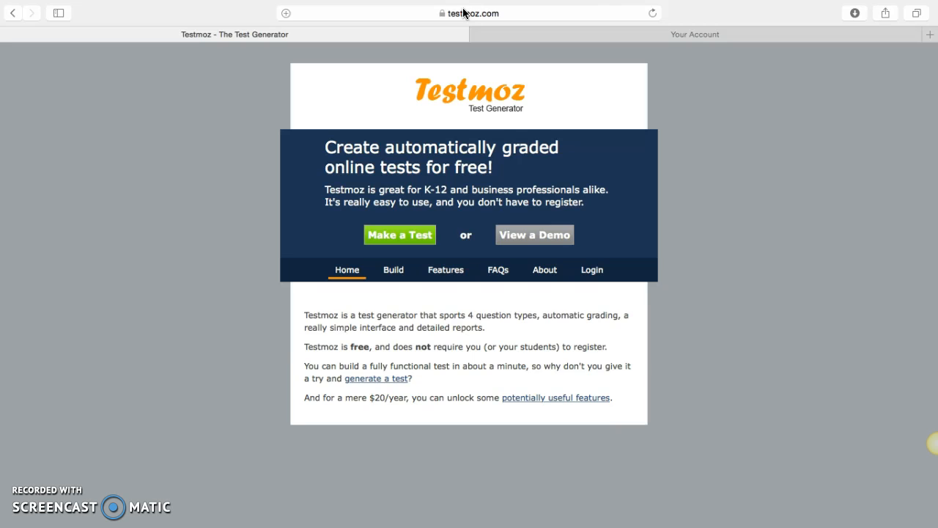
- Examine the login page and the account registration form, and return to the Testmoz home page
click(593, 271)
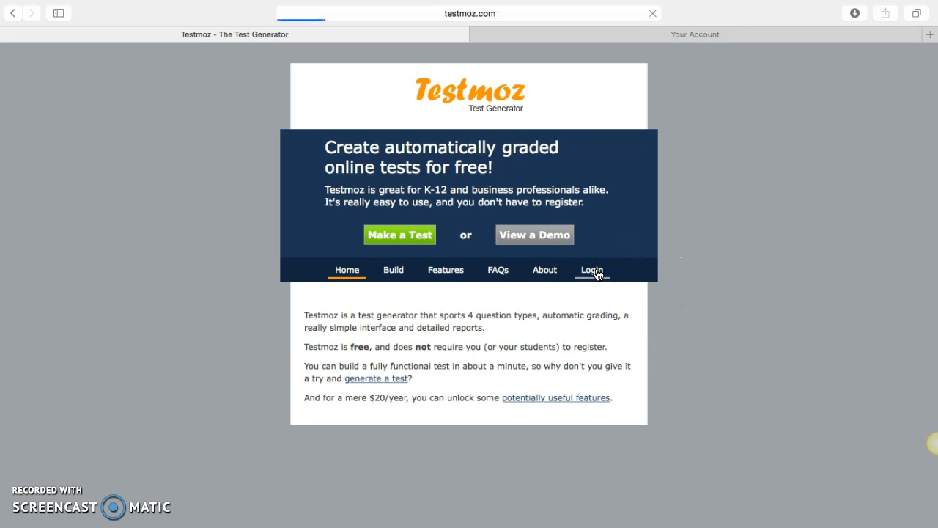
click(596, 275)
click(449, 229)
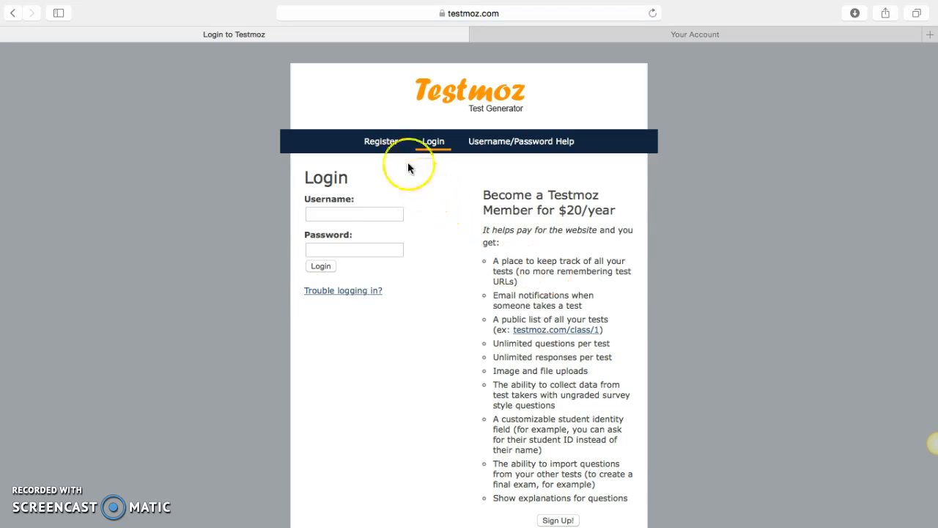
click(392, 140)
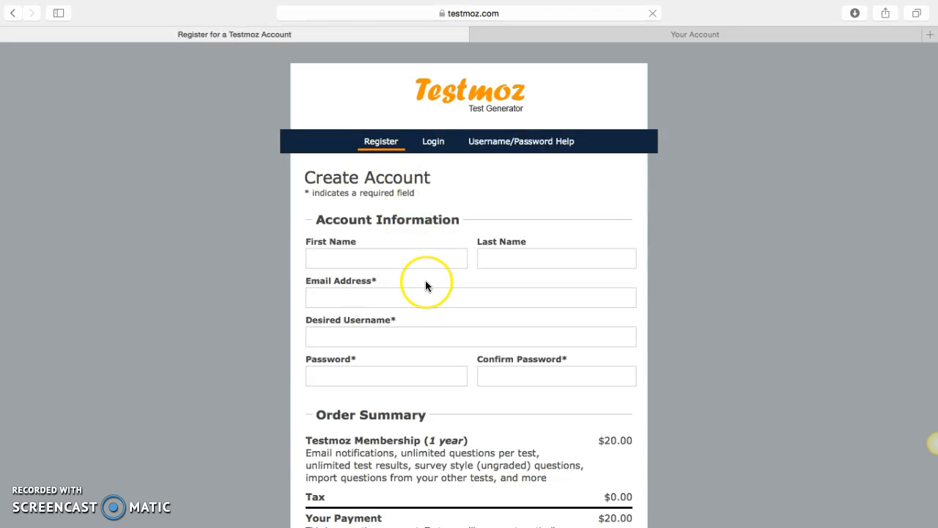
scroll(425, 282, down, 5)
scroll(425, 286, up, 8)
click(395, 222)
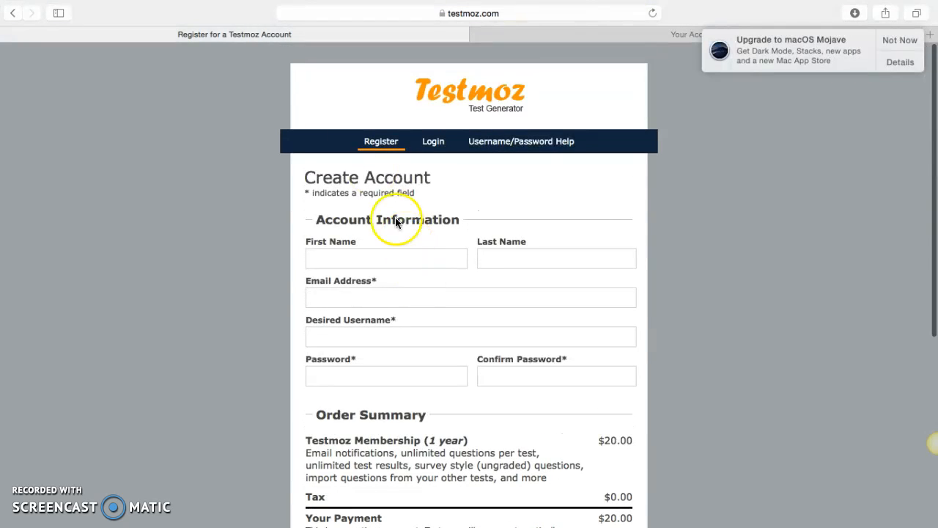
click(436, 99)
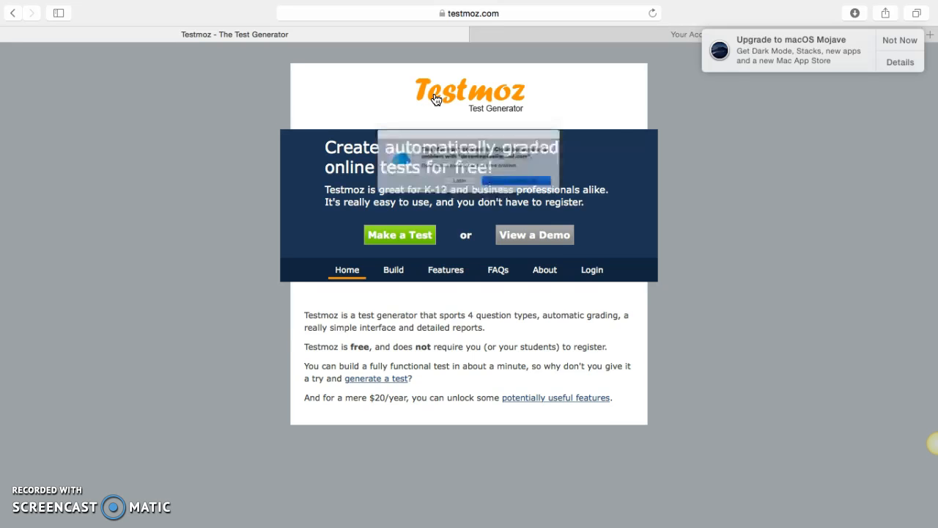
click(453, 194)
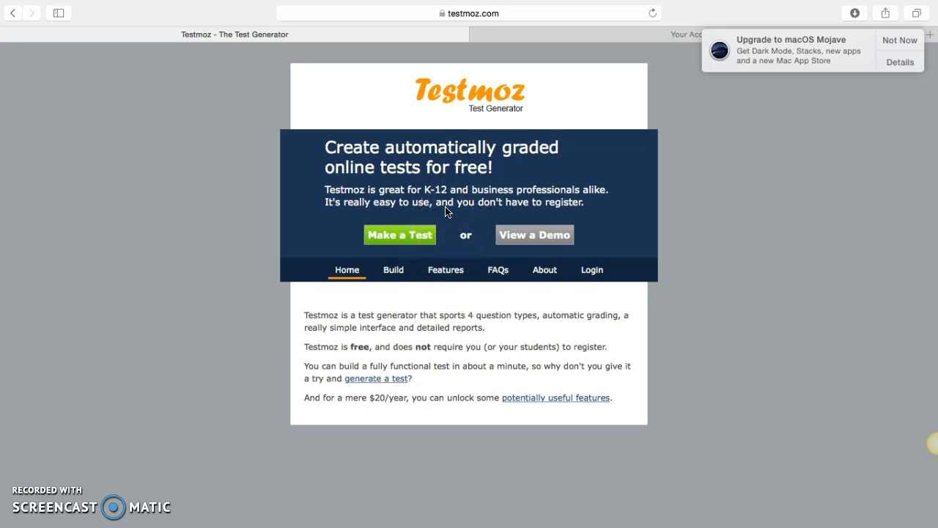
- Start making a new test and name it "End of Week"
click(411, 240)
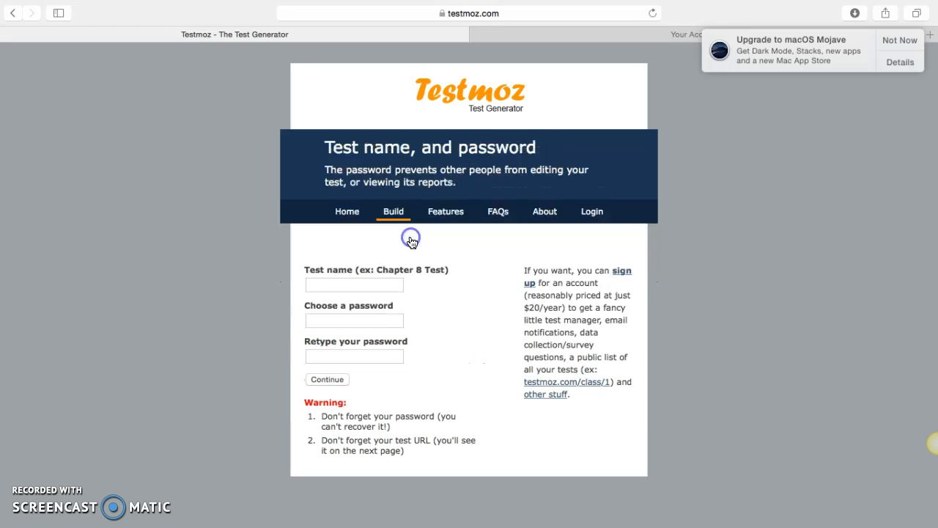
click(379, 288)
text(End of Week)
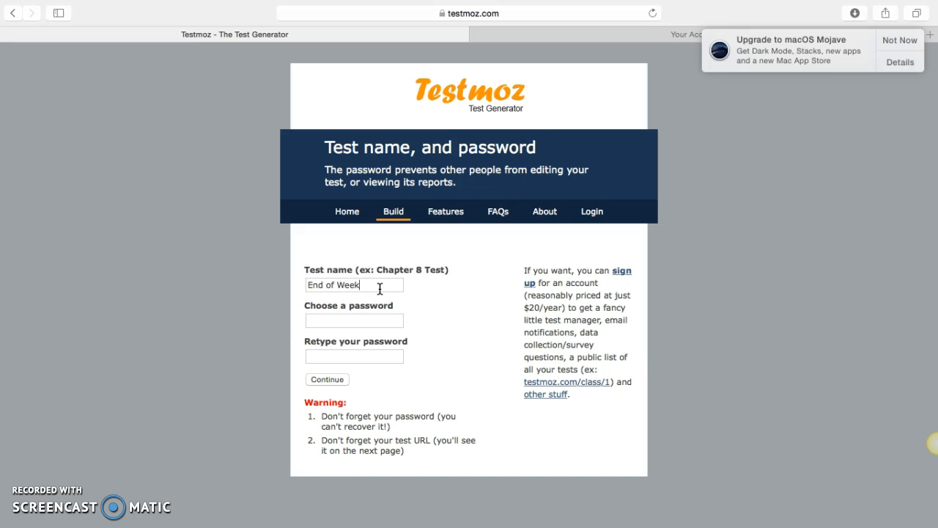
click(379, 292)
- Enter and confirm the test password, create the test, and decline saving the password in the iCloud Keychain
click(354, 318)
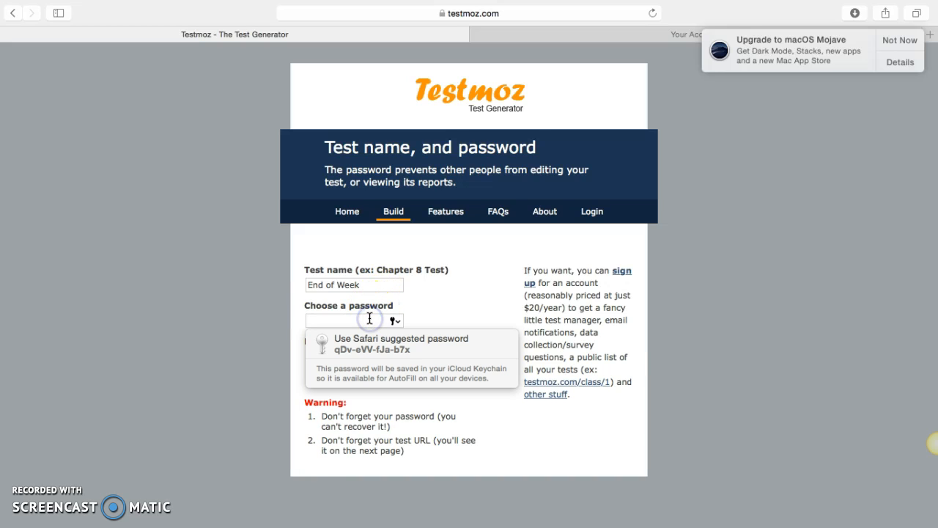
click(350, 359)
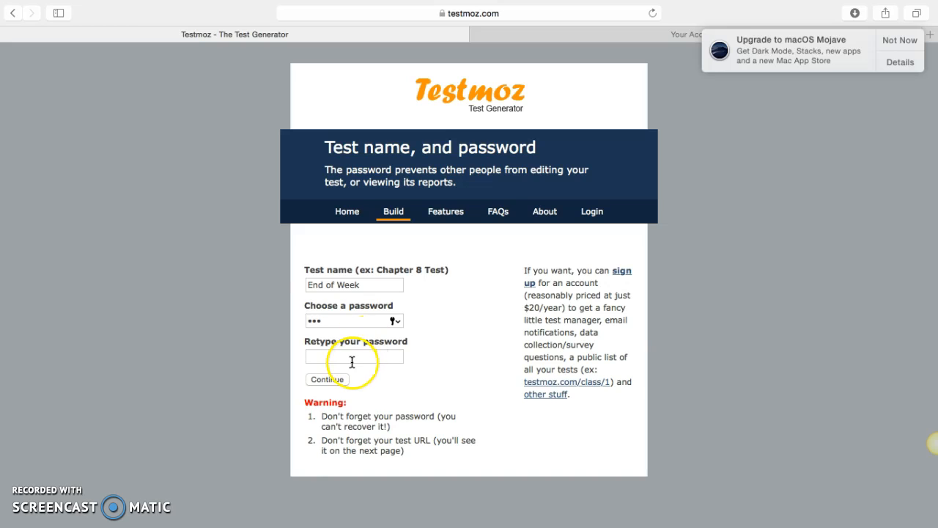
click(319, 380)
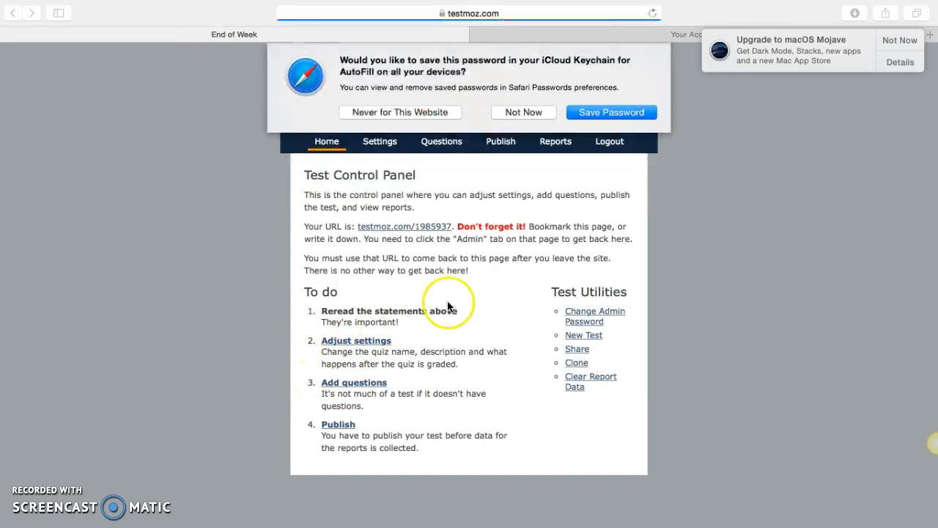
click(523, 112)
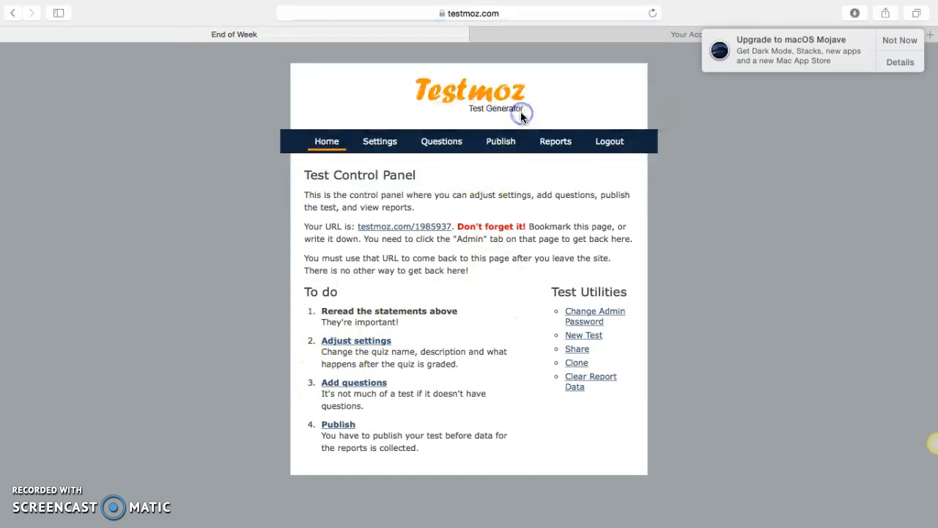
- Add a new question to the test, keeping Multiple choice as its type
click(452, 147)
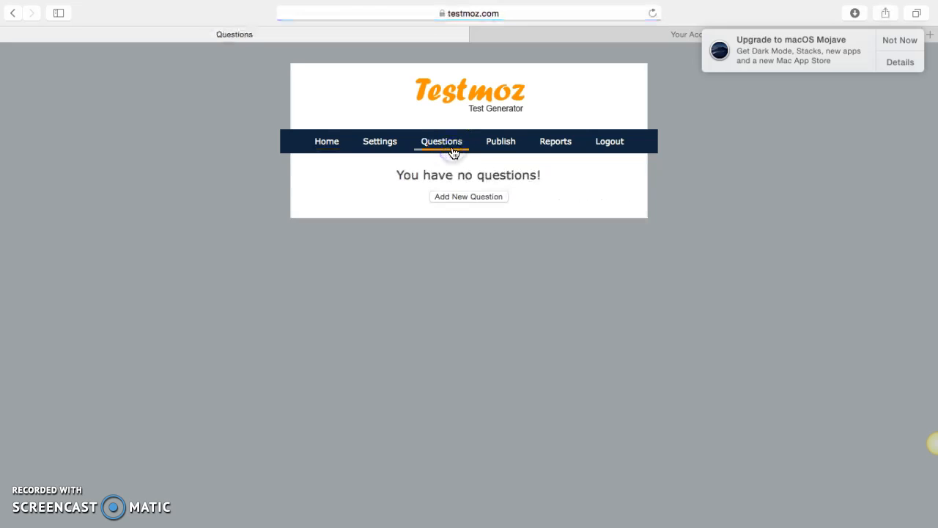
click(462, 198)
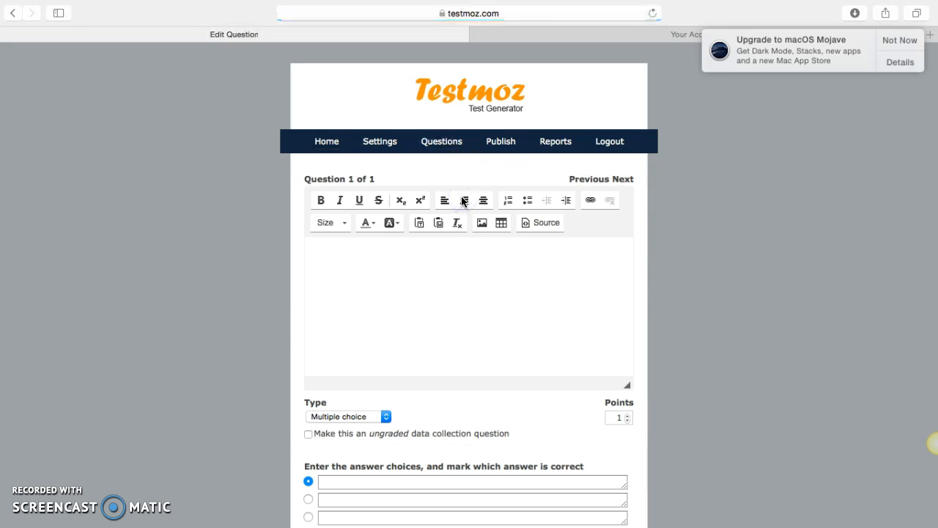
scroll(688, 379, down, 3)
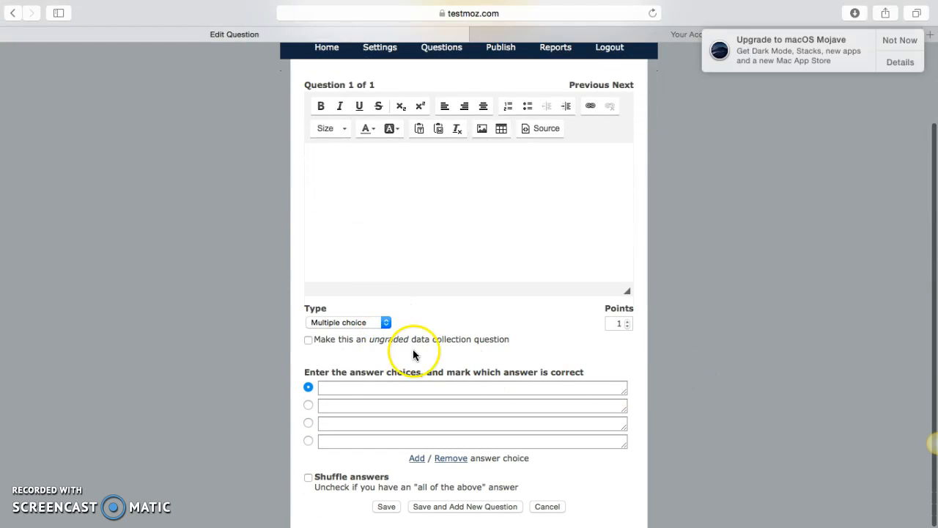
click(382, 324)
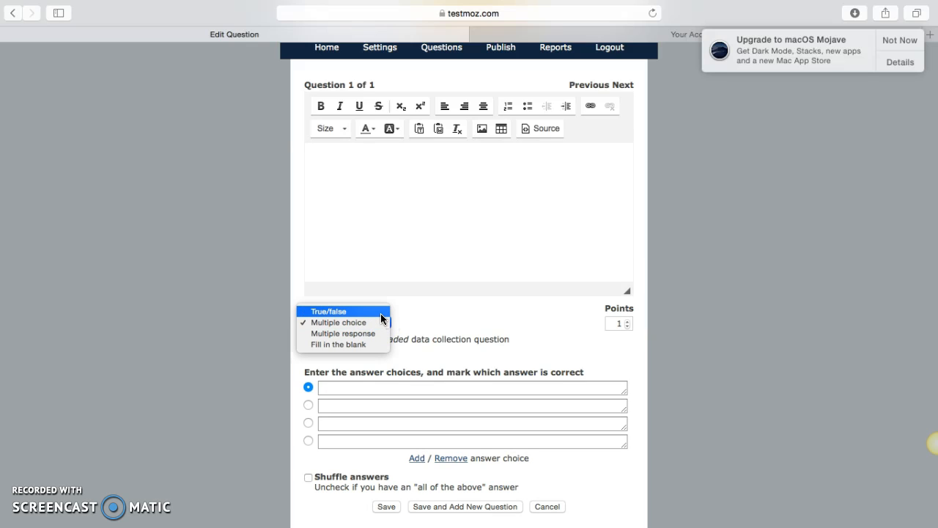
click(376, 323)
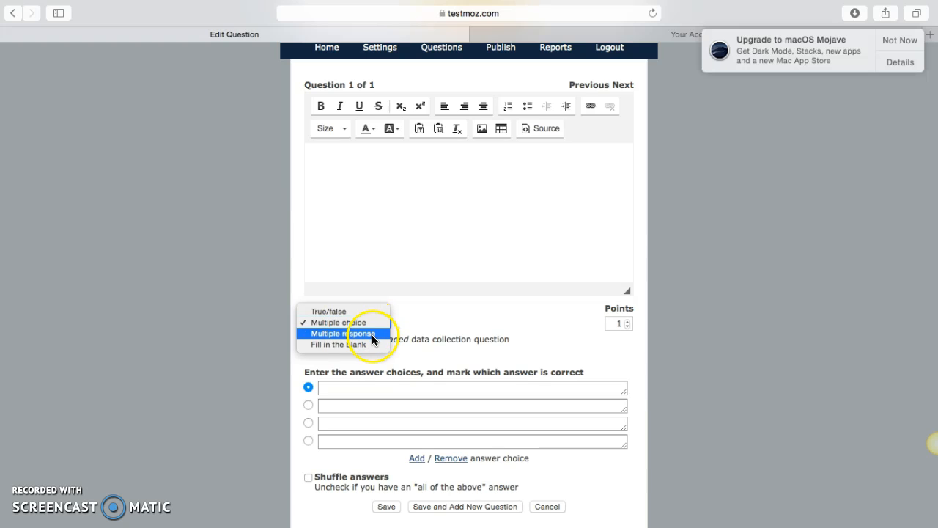
click(375, 322)
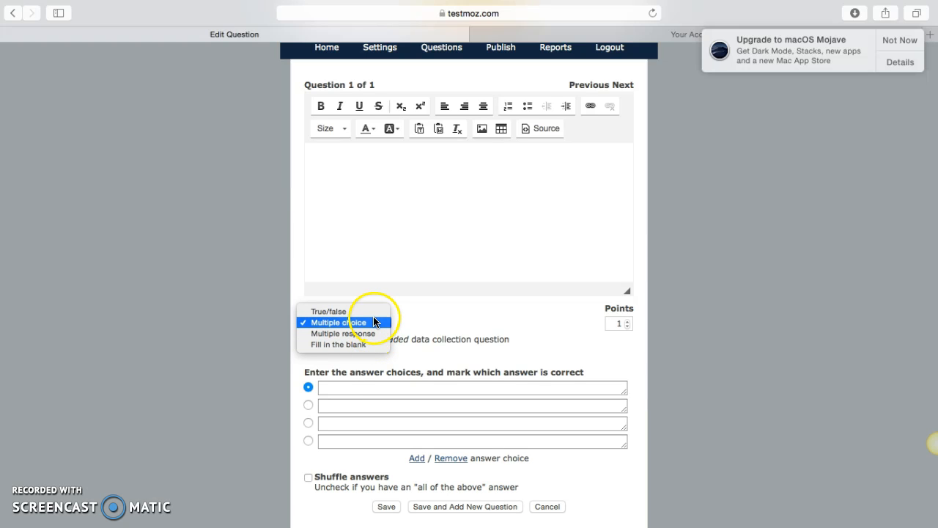
click(371, 322)
- Enter "What day is today?" as the text of question 1
click(377, 180)
text(What d)
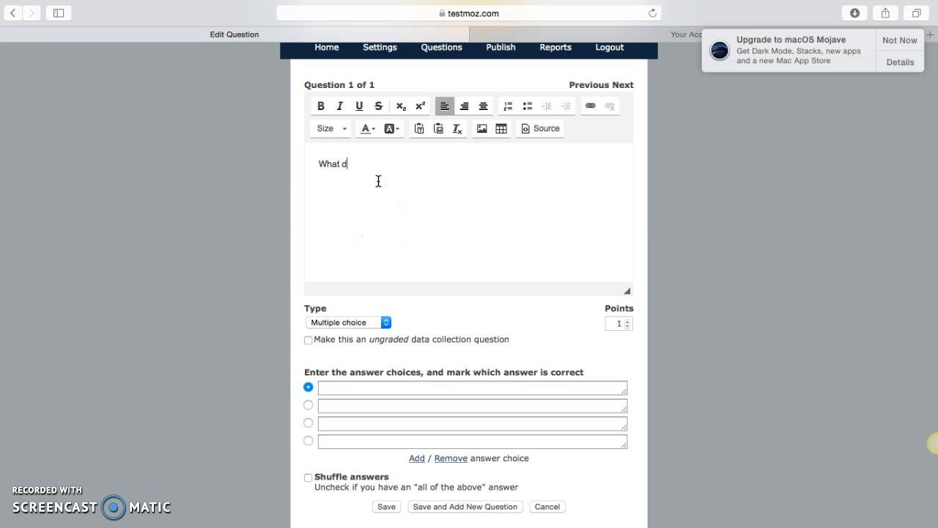
text(ay is today?)
- Fill the first three answer choices of question 1 with Monday, Tuesday and Thursday
click(359, 386)
text(Monday)
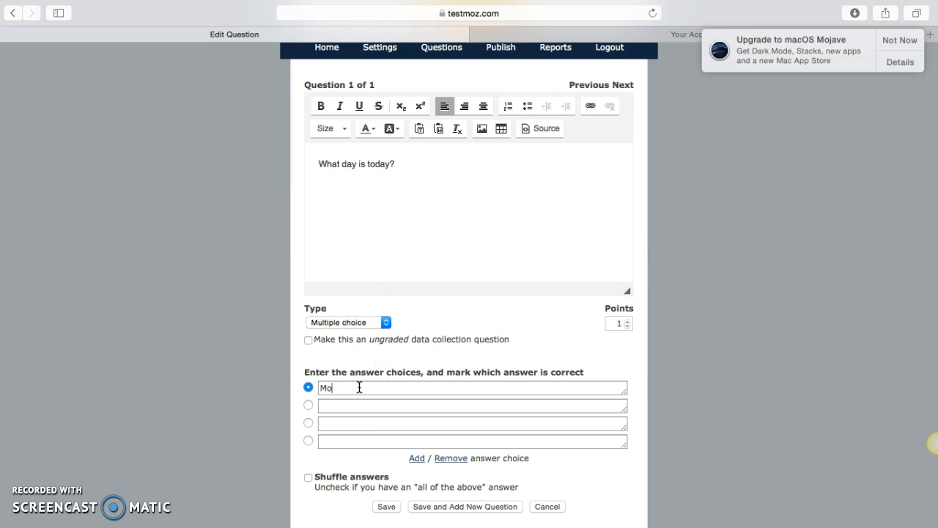
click(357, 408)
text(Tuesday)
click(362, 423)
text(Thursday)
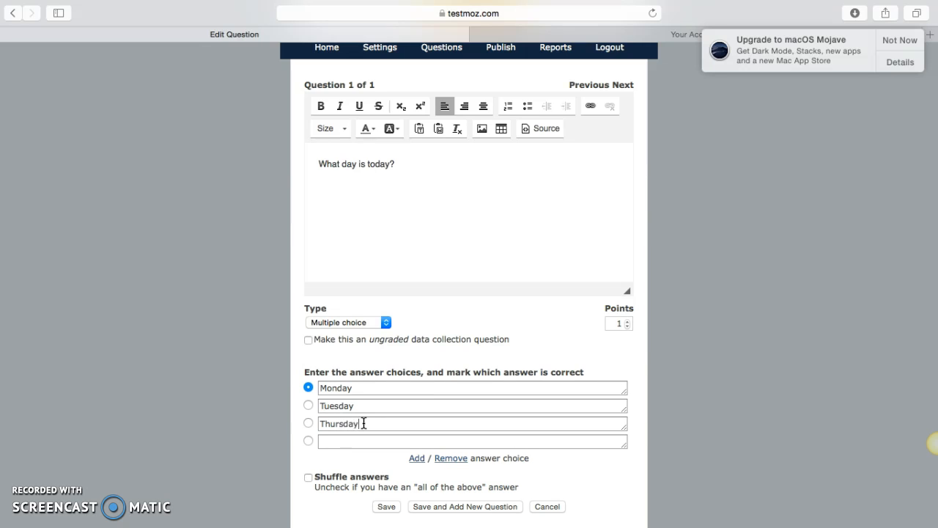
- Mark Thursday as the correct answer and save the question, continuing with a new one
click(362, 433)
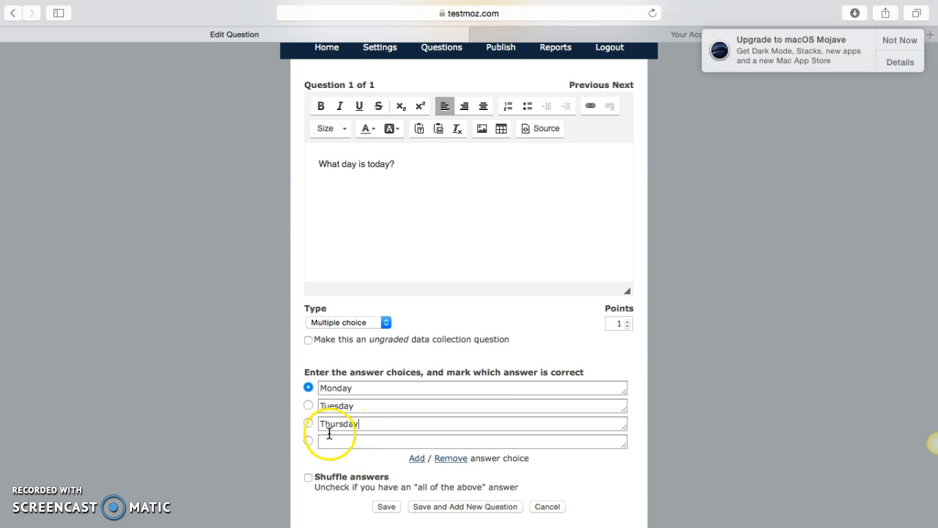
click(308, 423)
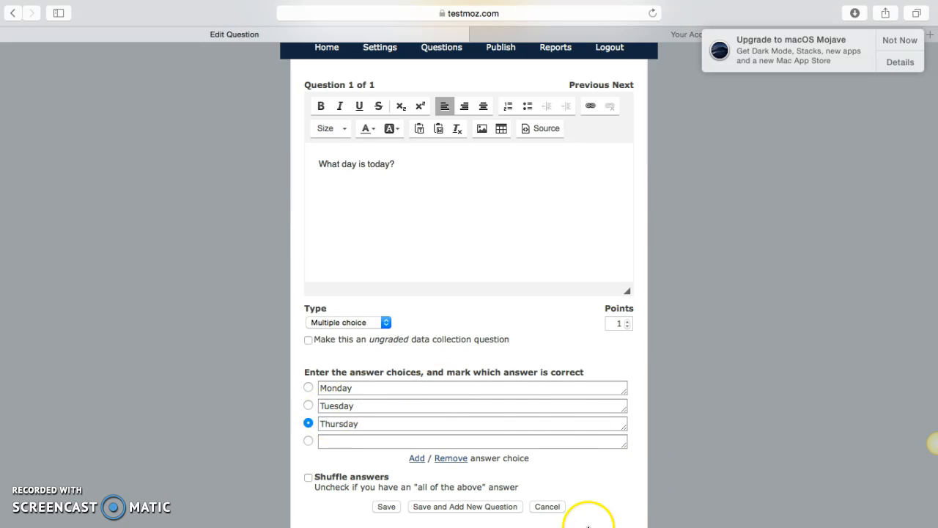
click(483, 509)
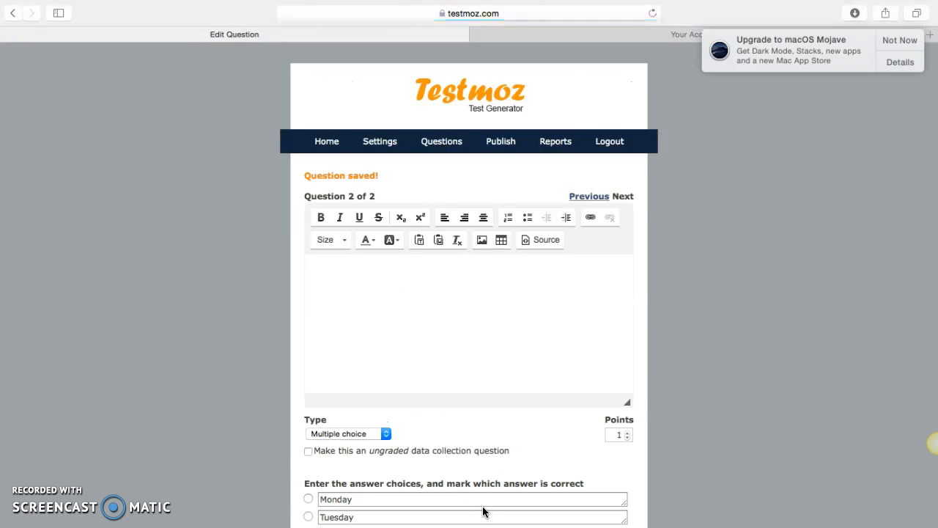
- Enter "What will tomorrow be?" as the text of question 2
click(513, 314)
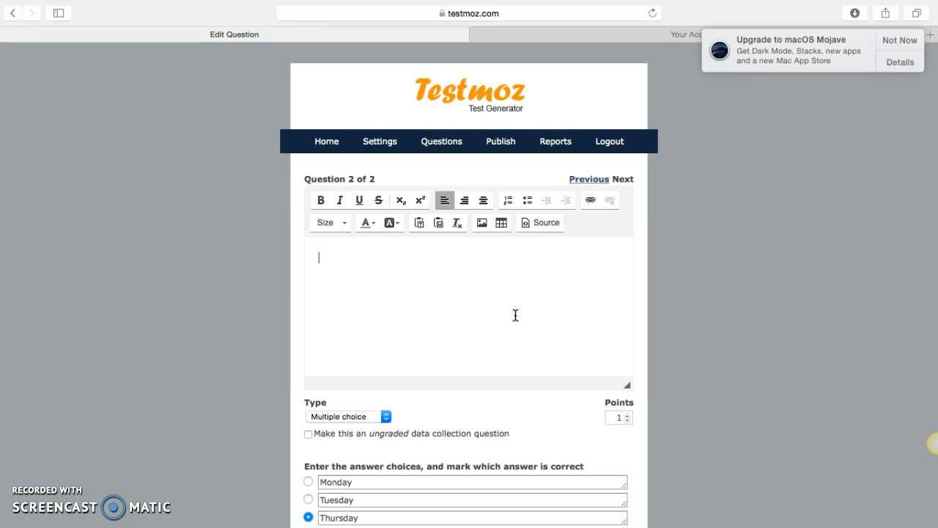
text(What will tommor)
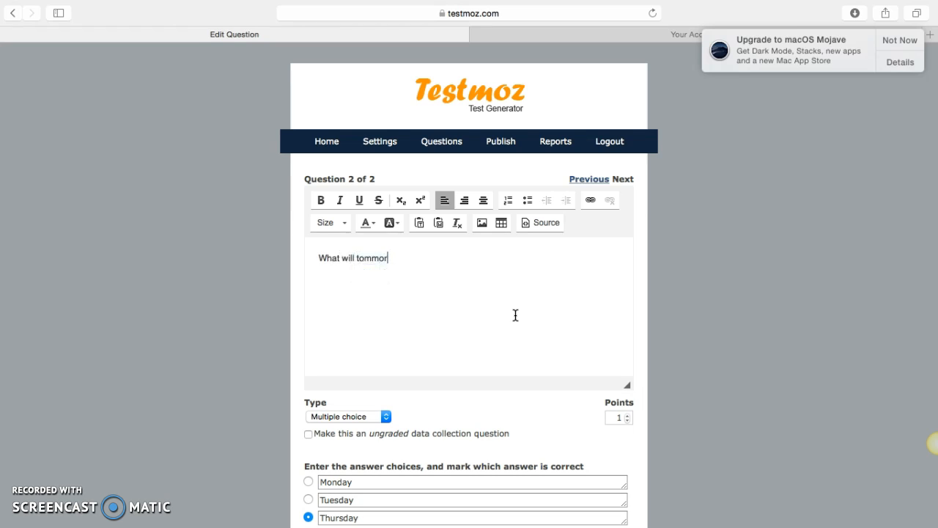
key(BackSpace)
key(BackSpace)
key(BackSpace)
text(orrow be?)
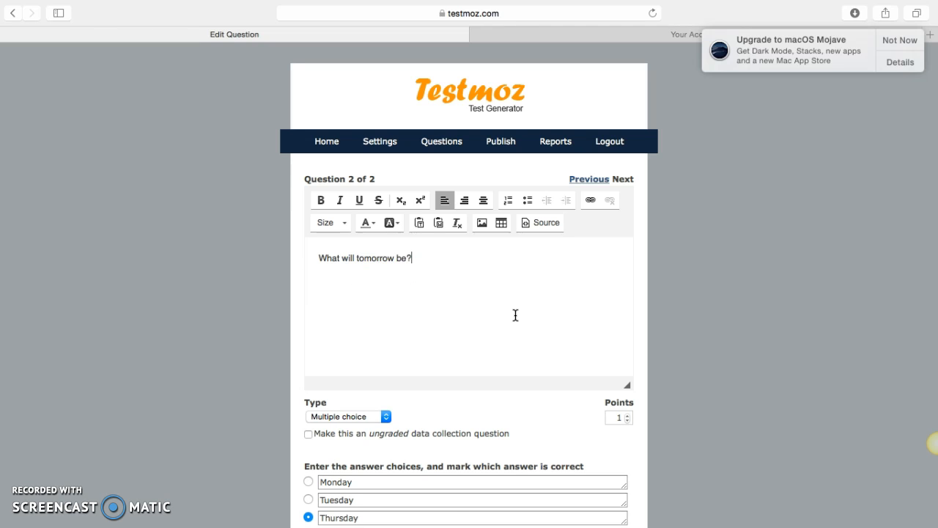
- Change question 2's first answer choice to Friday, mark it correct, and save the question, continuing with a new one
click(438, 483)
text(Friday)
click(432, 520)
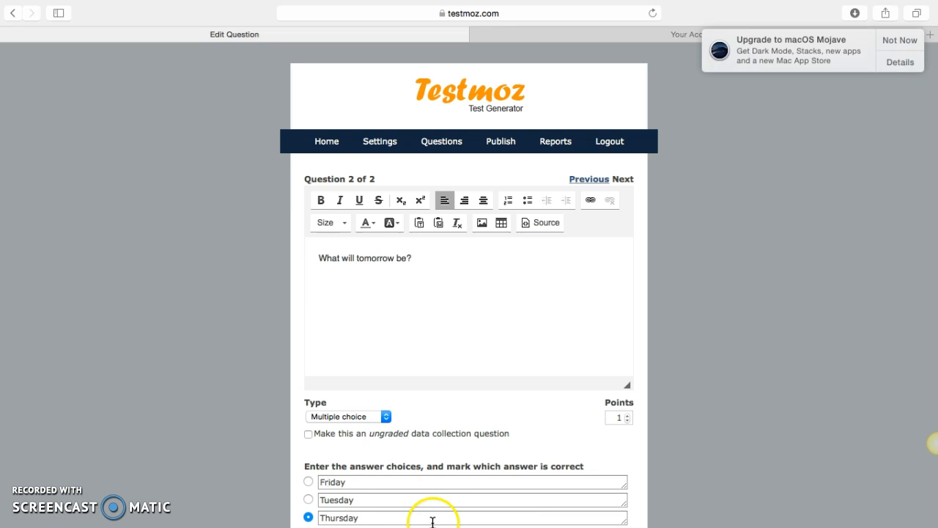
click(308, 482)
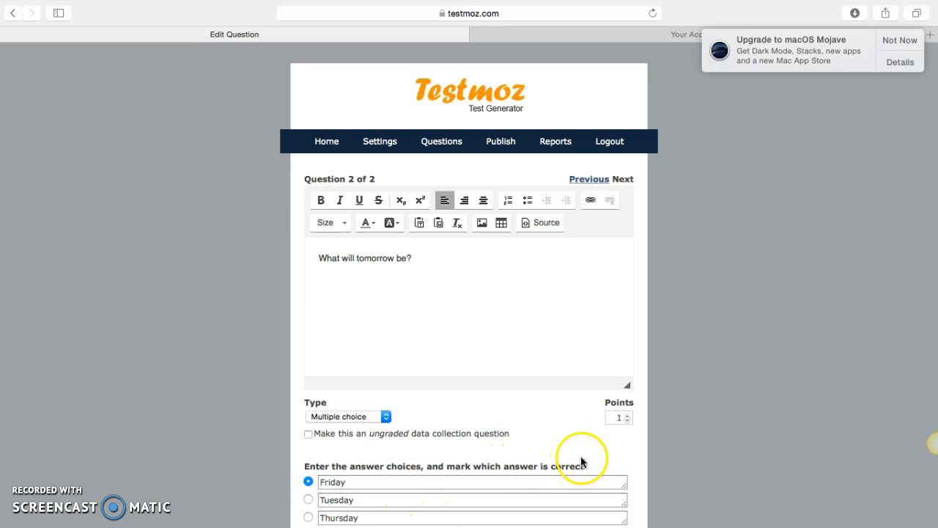
scroll(583, 458, down, 3)
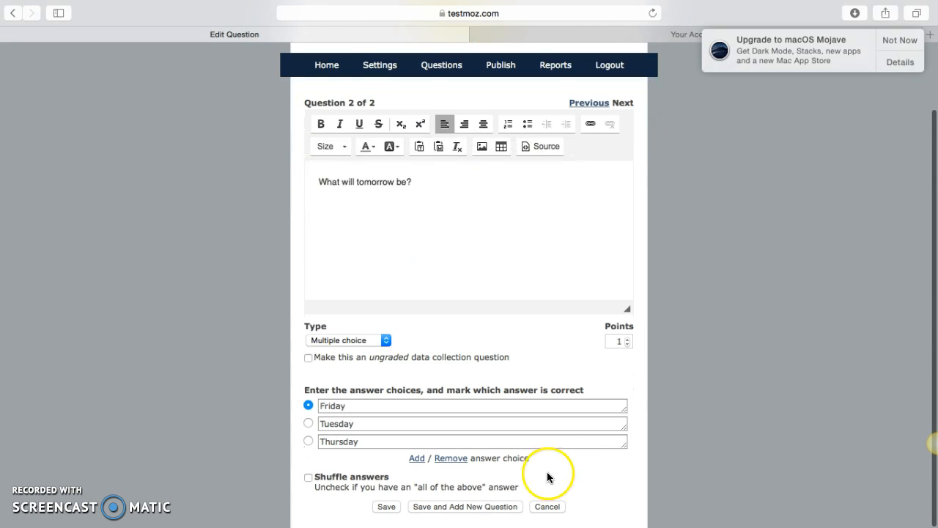
click(480, 506)
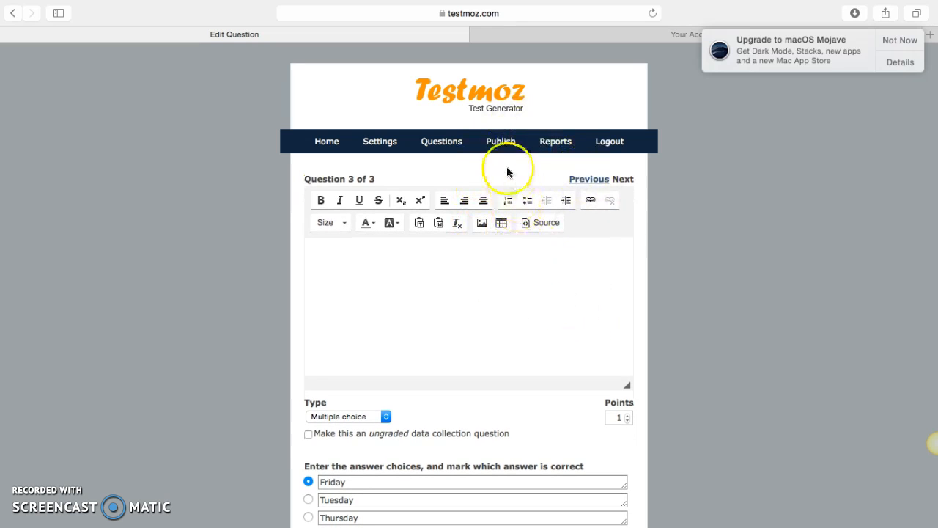
- Publish the End of Week test and open its published quiz link
click(501, 143)
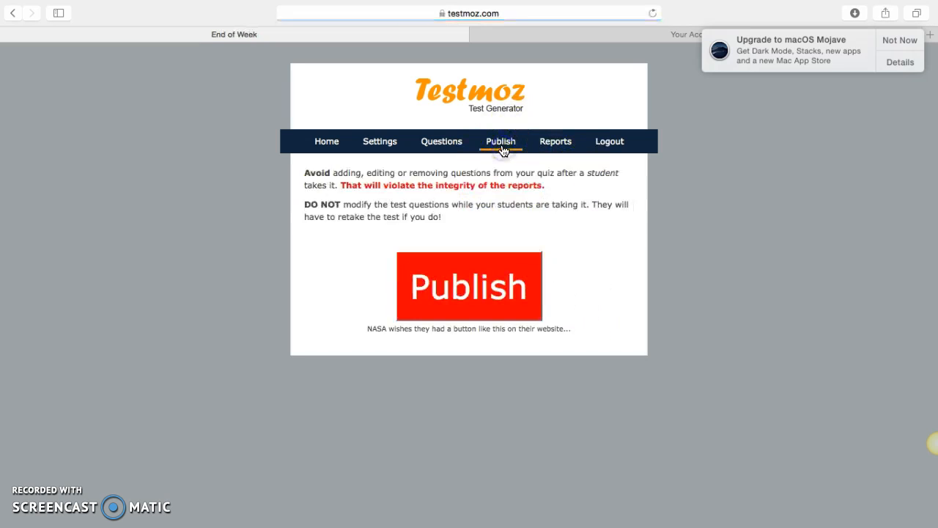
click(526, 317)
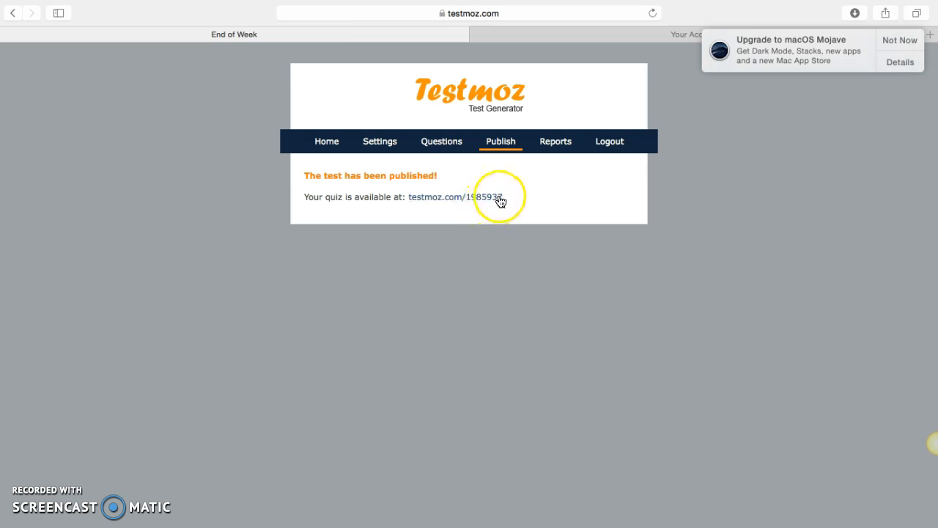
click(455, 199)
- Enter the student's name on the student login and start the End of Week quiz
click(461, 134)
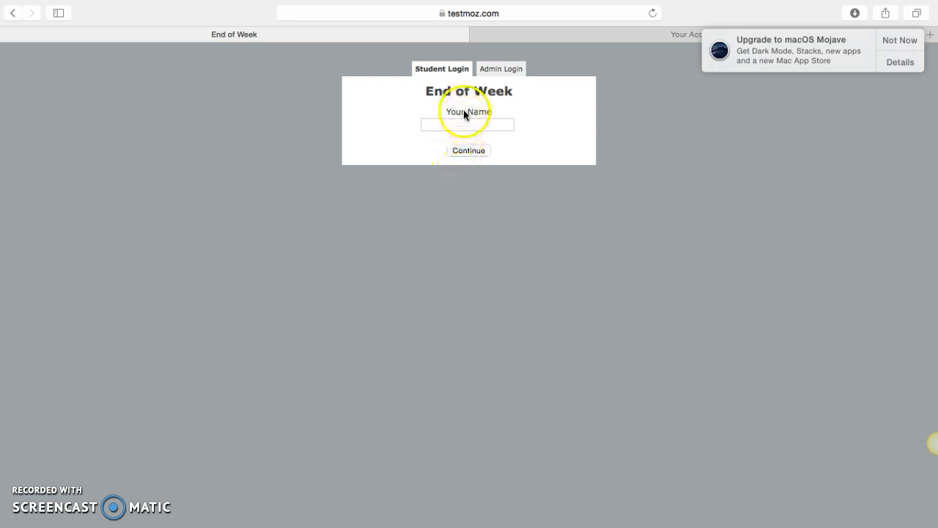
click(512, 126)
text(Devante)
click(480, 162)
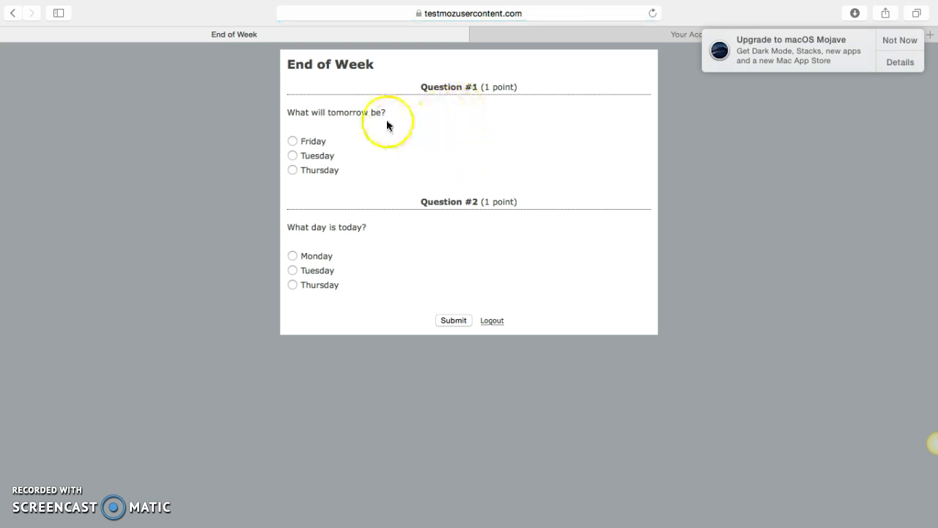
- Answer Friday for tomorrow and Monday for today, submit the quiz, and log out of the student session
click(306, 143)
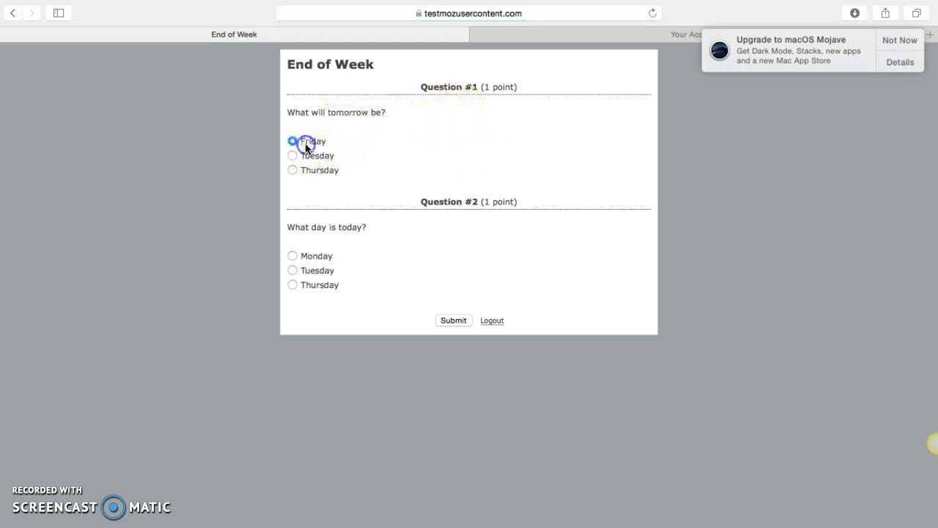
click(327, 261)
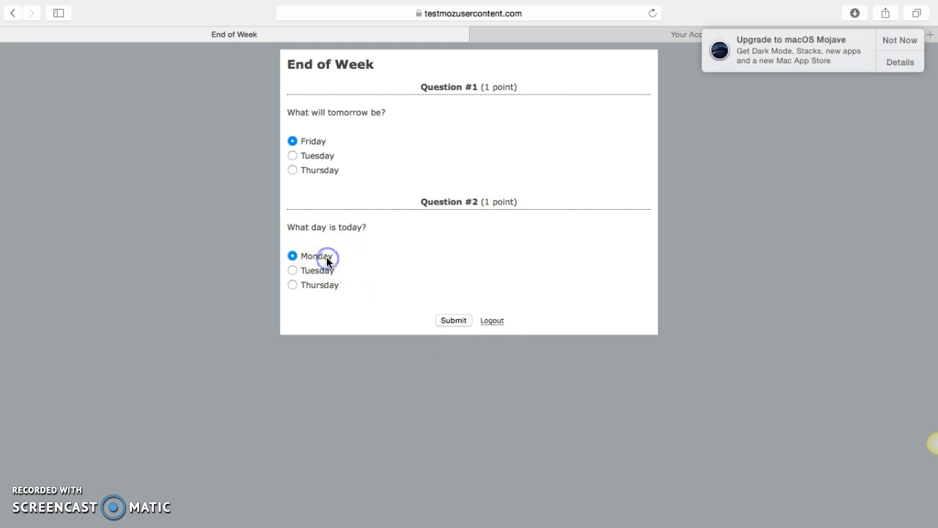
click(463, 323)
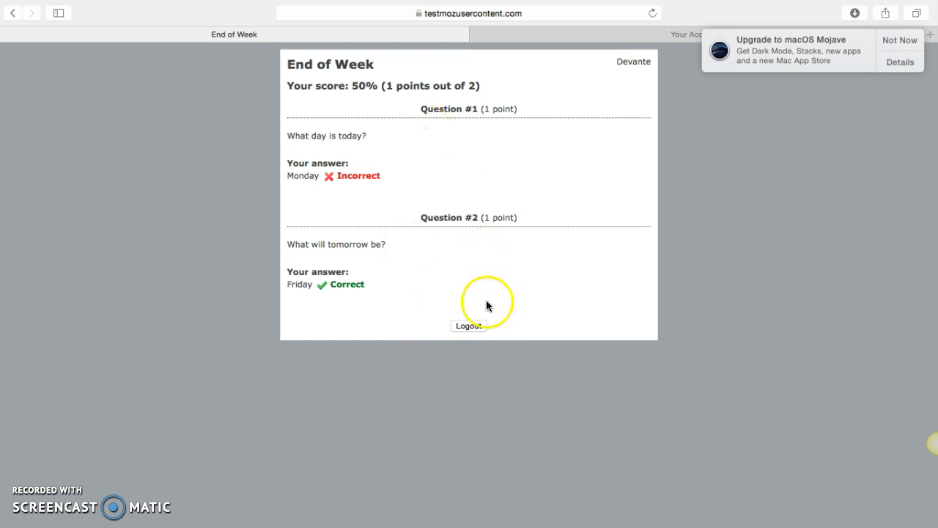
click(465, 325)
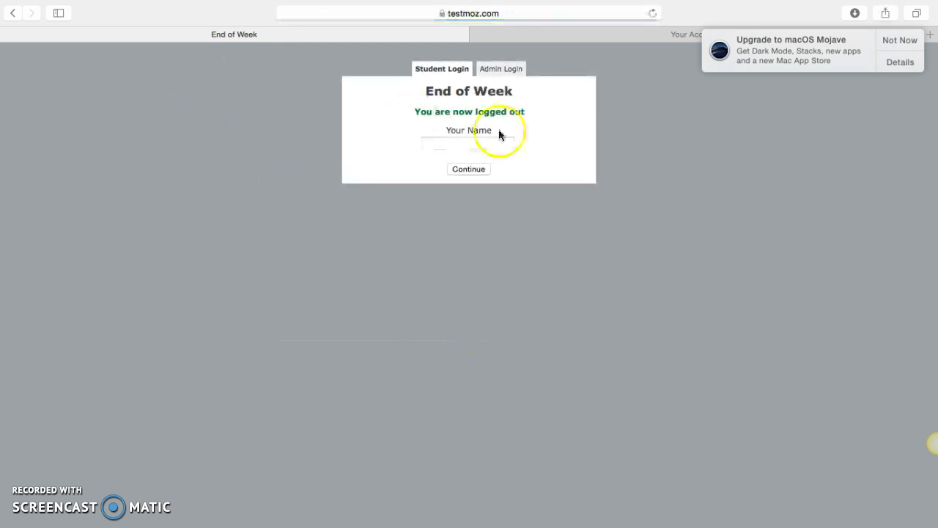
- Log in to the End of Week test as admin with the admin password, declining to save the password
click(512, 70)
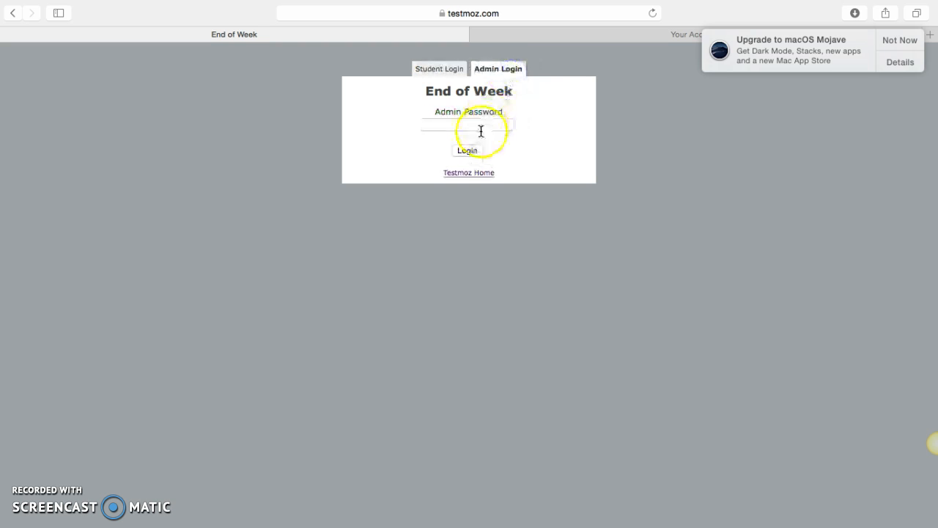
click(480, 129)
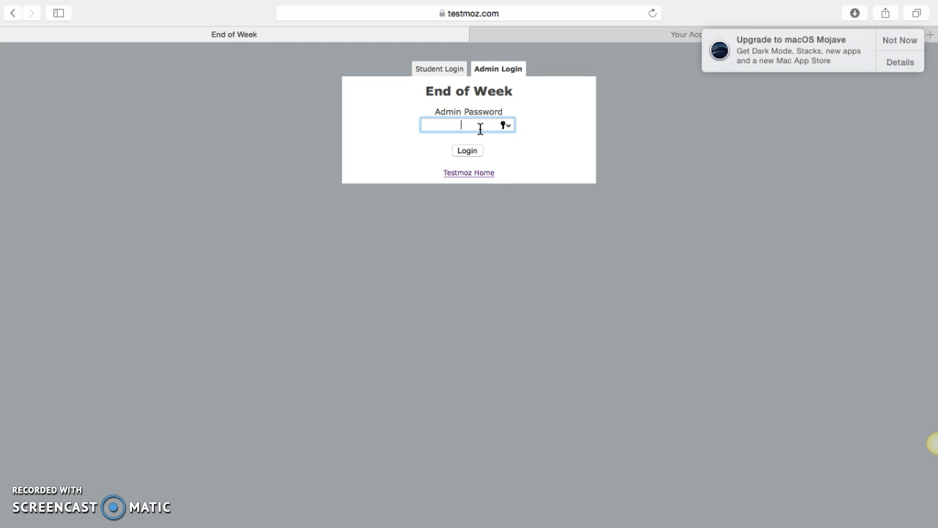
text(•••)
click(474, 151)
click(472, 151)
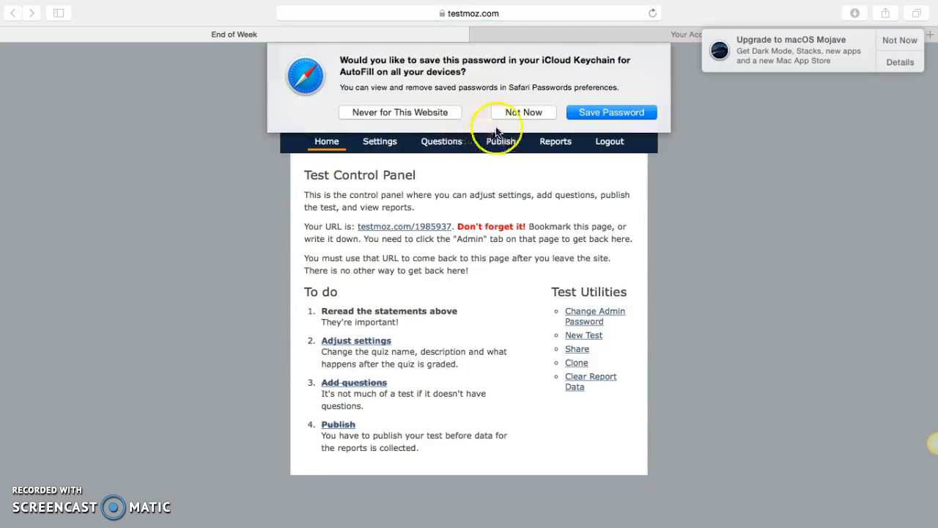
click(539, 115)
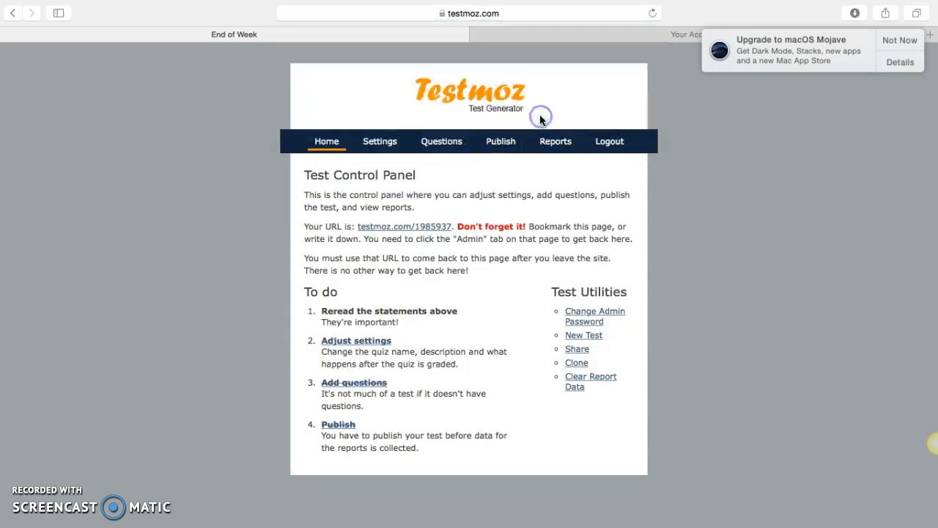
- View the score reports for the End of Week test, and log out of the admin session
click(556, 143)
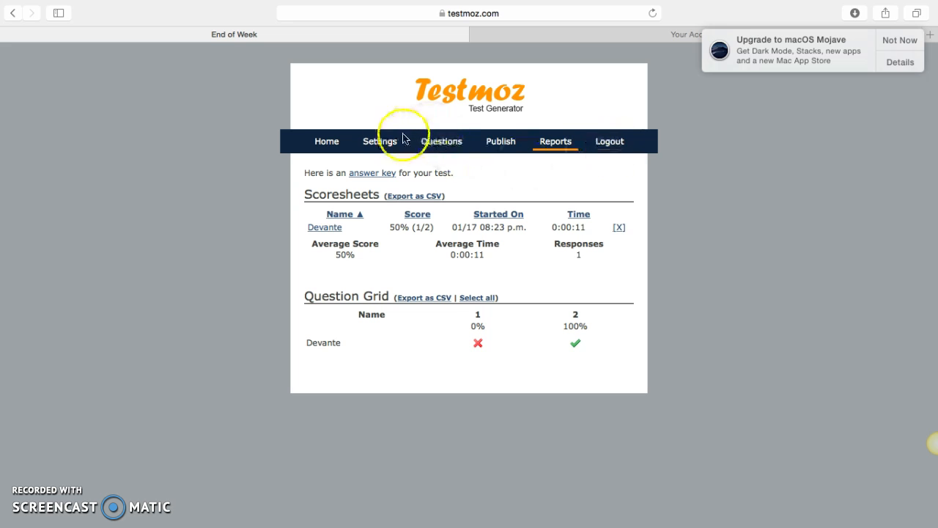
click(608, 143)
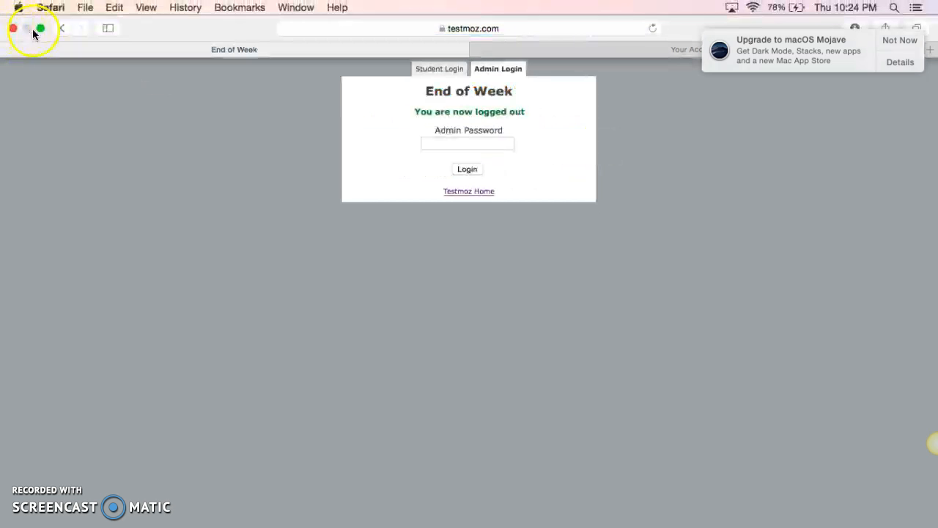
- Leave full screen, switch to the Word document, and open its testmoz.com/1985841 link
click(41, 30)
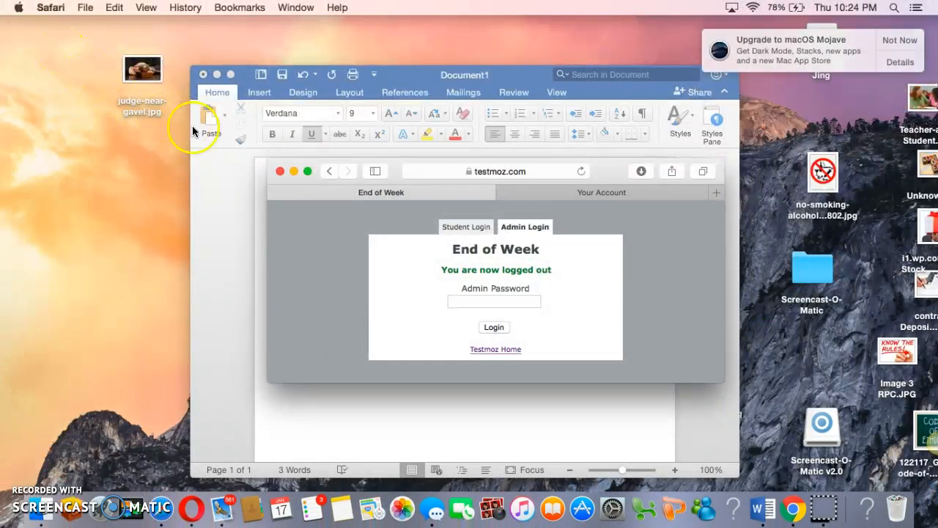
click(237, 192)
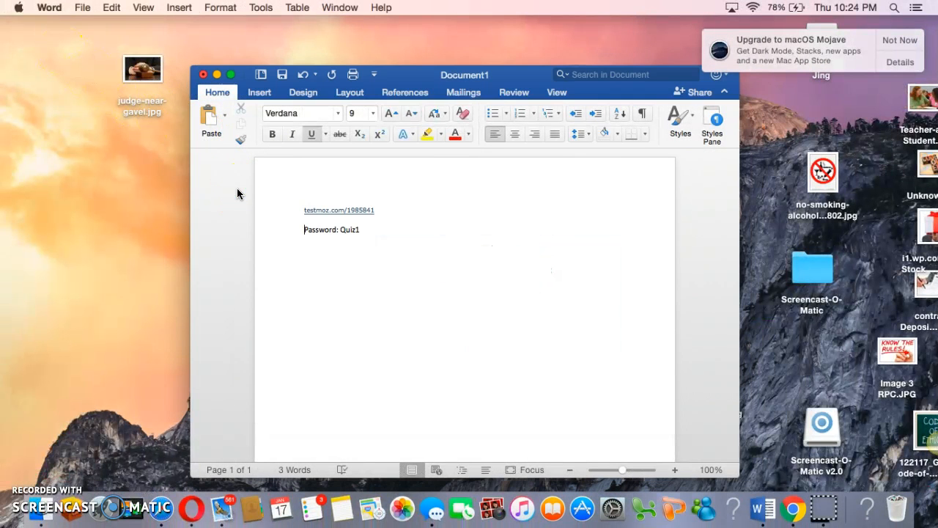
click(341, 213)
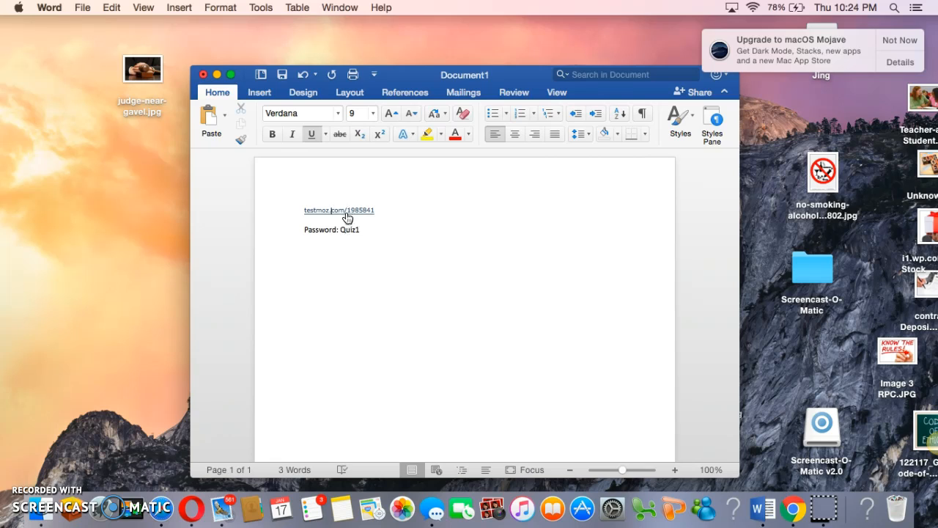
click(347, 217)
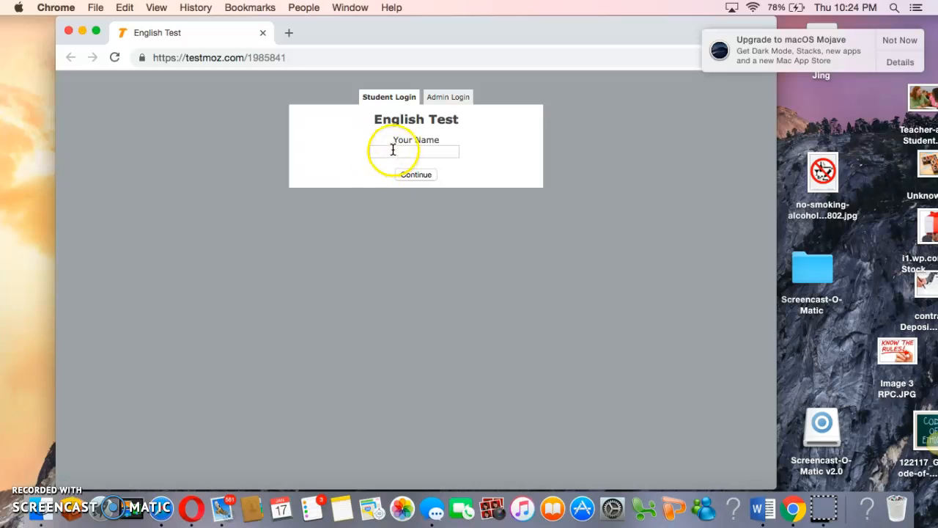
- Enter the student's name on the student login and start the English Test
click(392, 151)
text(Go)
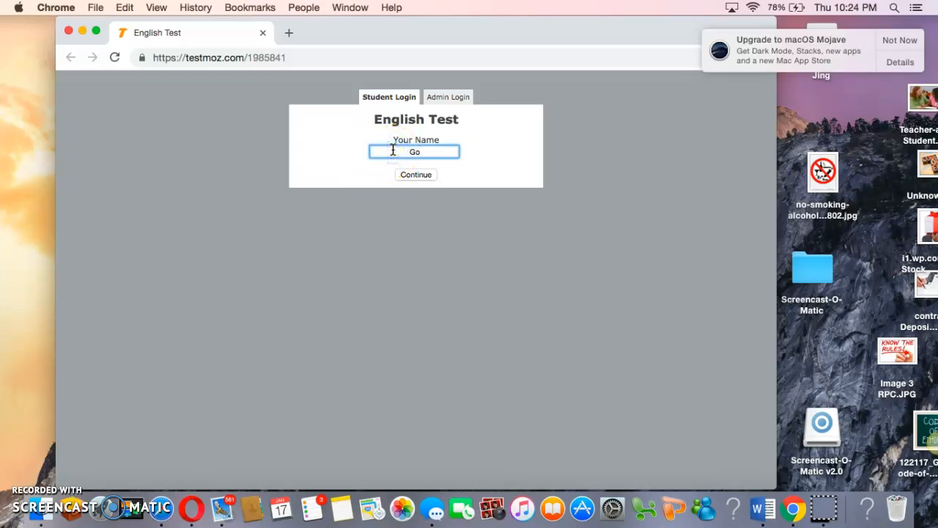
text(go)
click(420, 176)
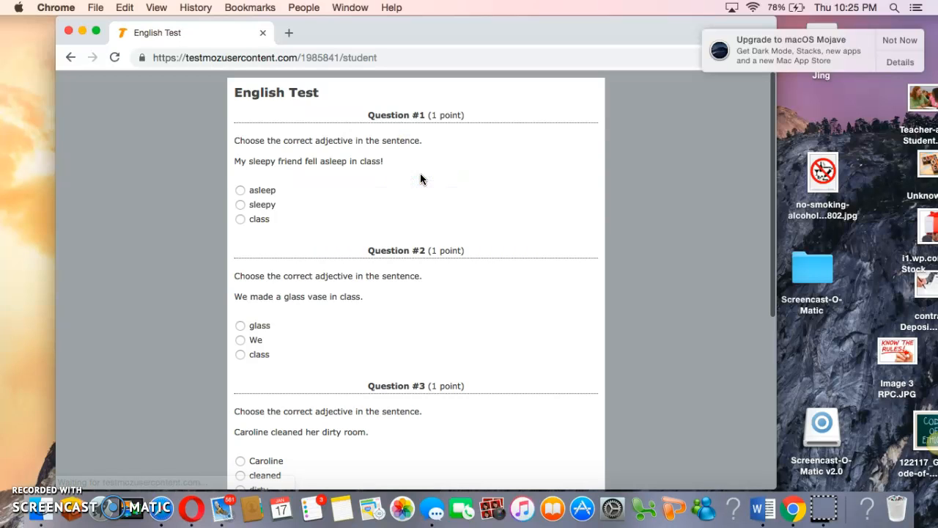
- Answer the five English Test questions in order with asleep, glass, dirty, False and you, and submit the test
click(263, 190)
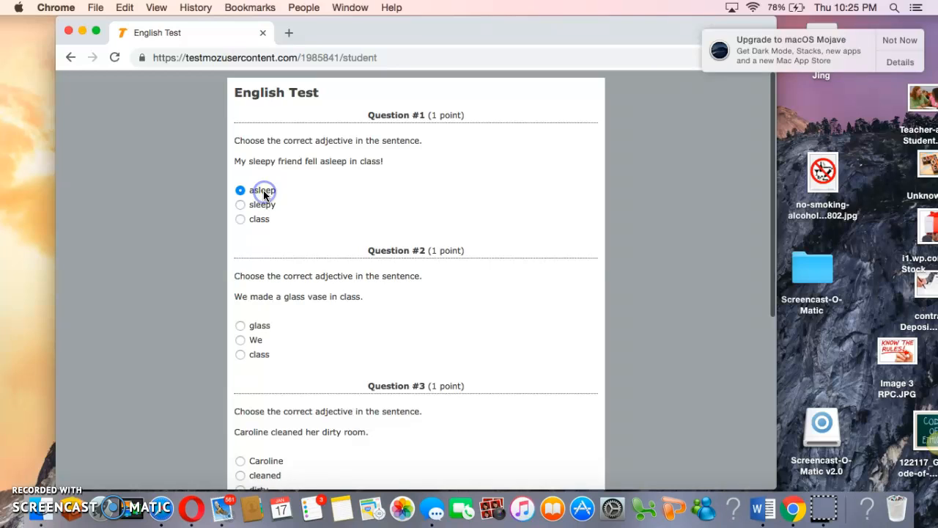
click(263, 325)
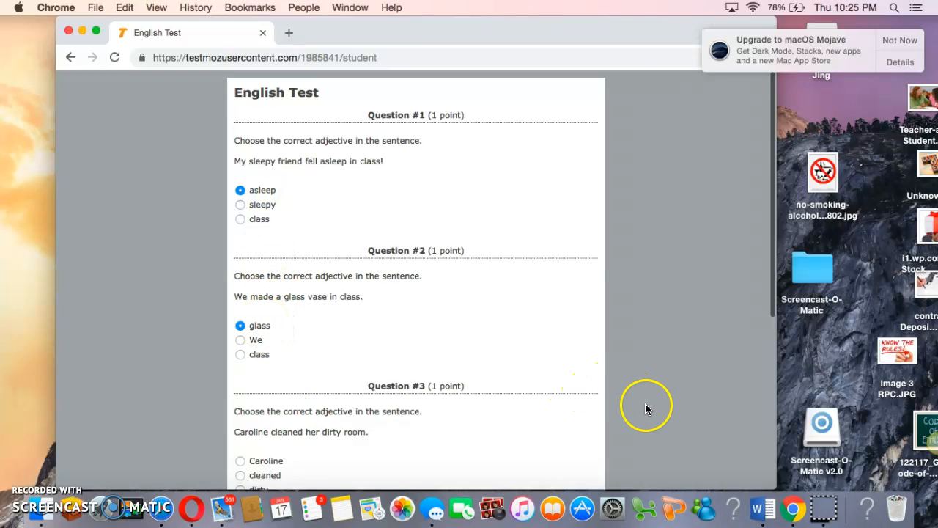
scroll(645, 409, down, 7)
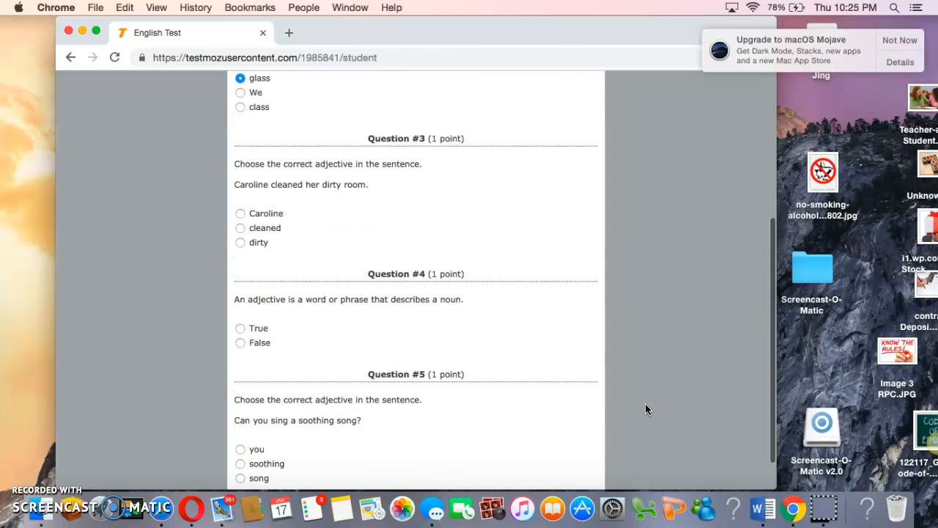
click(260, 243)
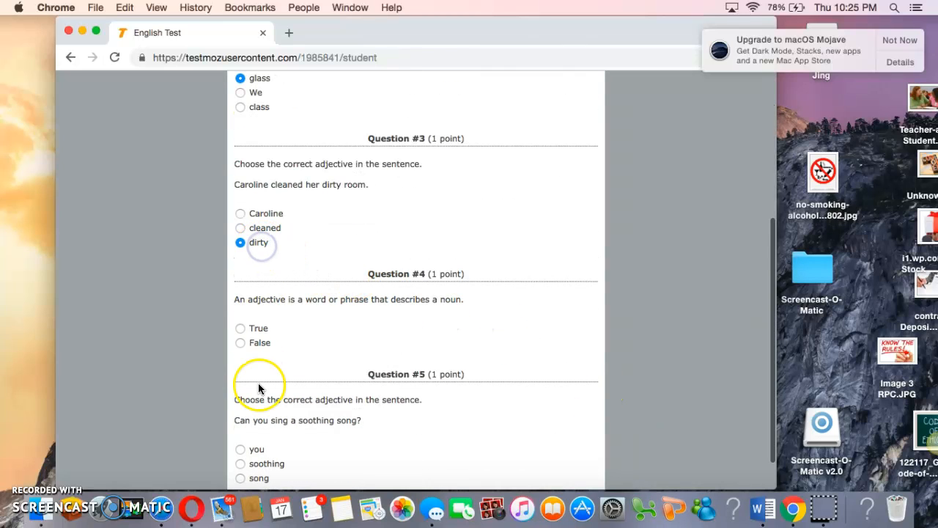
click(254, 343)
click(253, 451)
scroll(629, 434, down, 1)
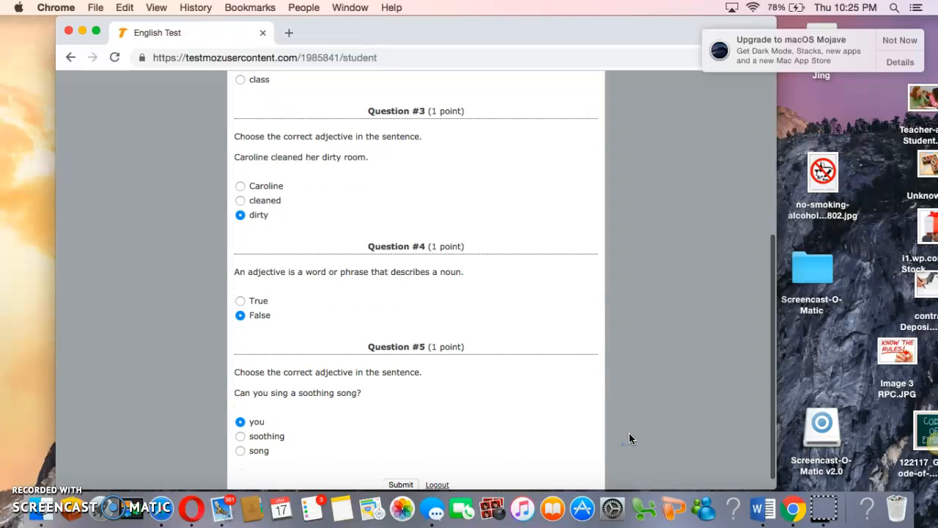
scroll(629, 438, down, 1)
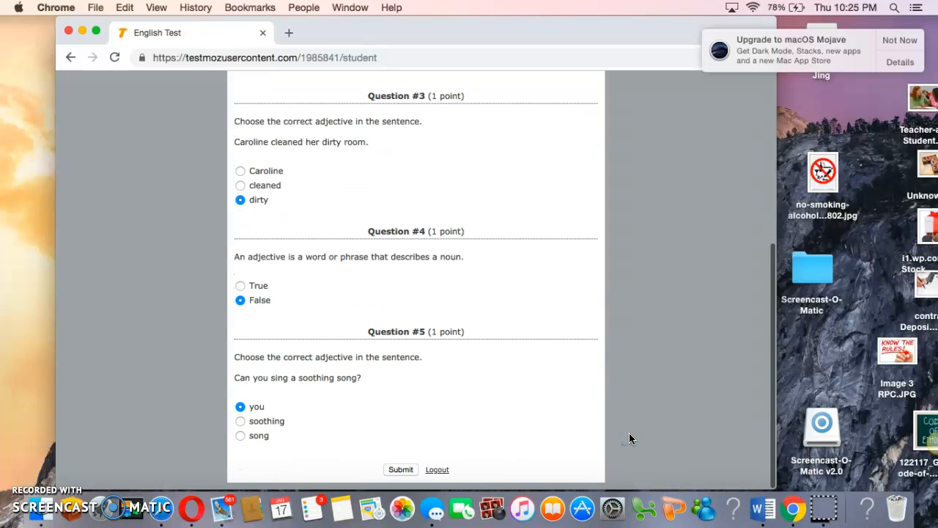
click(402, 469)
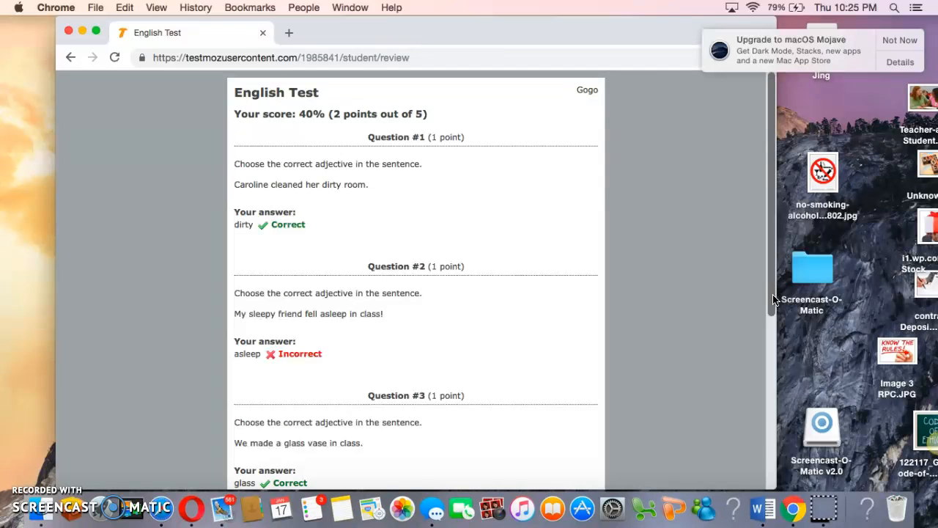
- Log out of the student session and log in to the English Test as admin with the admin password
drag(773, 299, 734, 460)
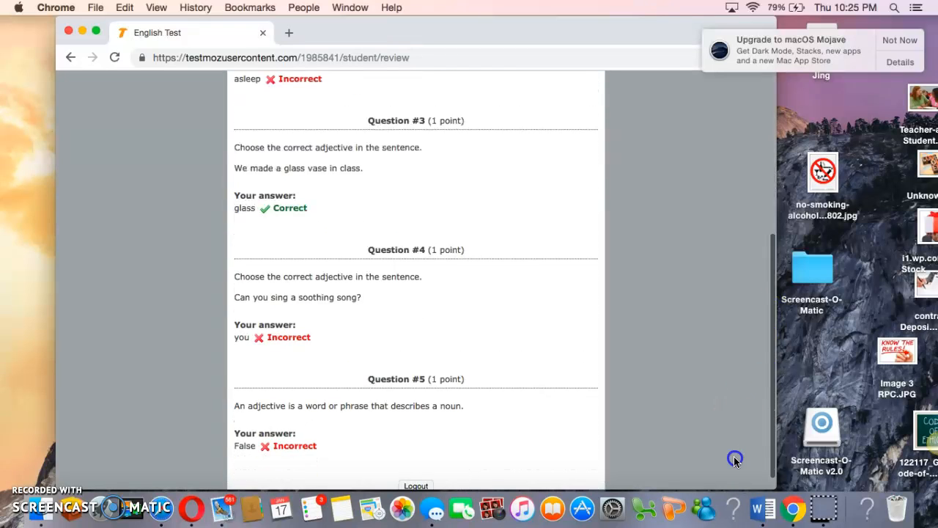
click(419, 485)
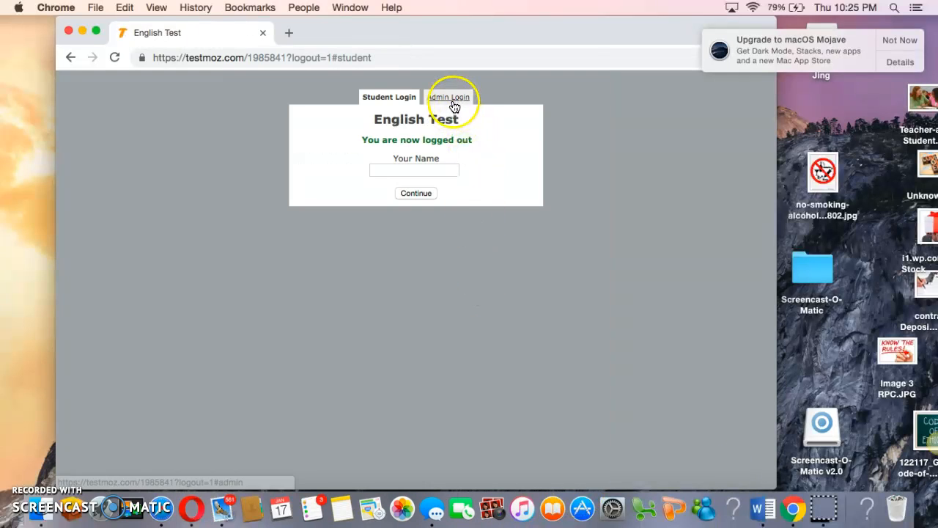
click(454, 102)
click(414, 152)
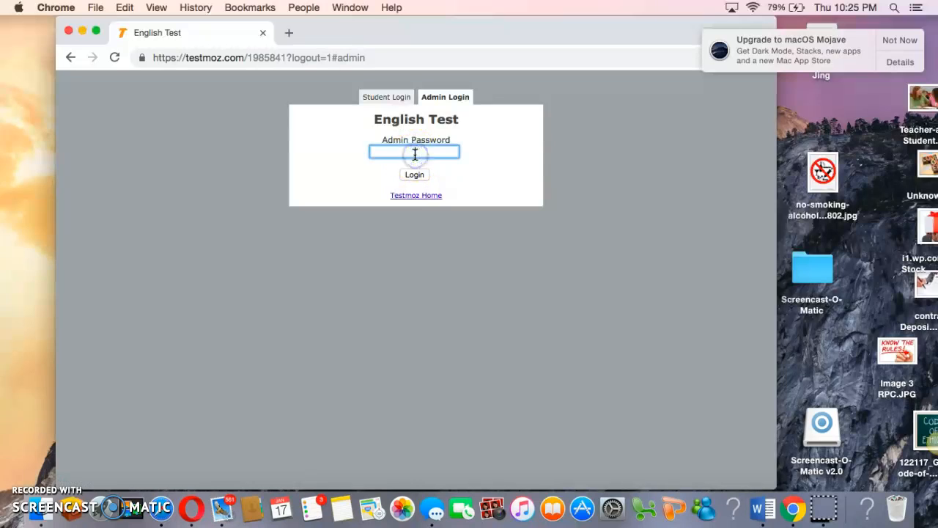
text(•••••)
key(Return)
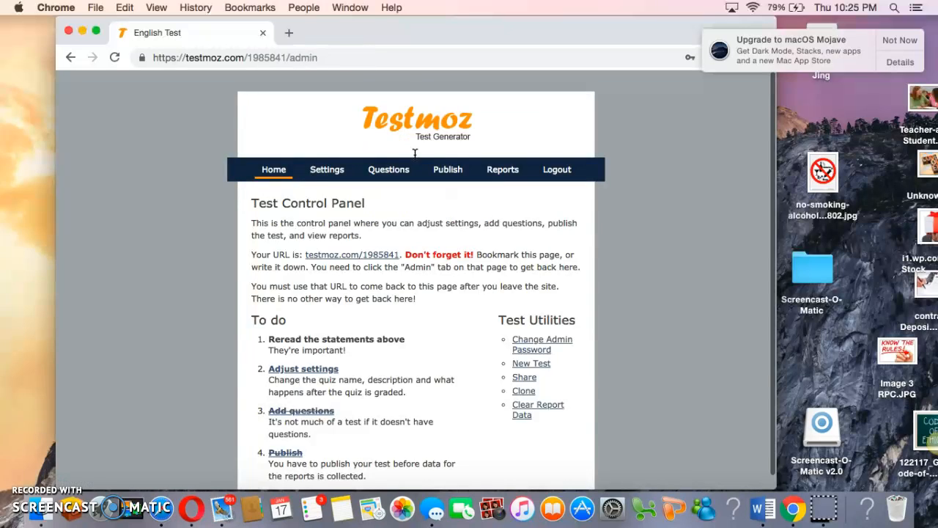
- Open the English Test reports to review the scoresheets and question grid, and close that browser window
click(513, 170)
mouse_move(465, 375)
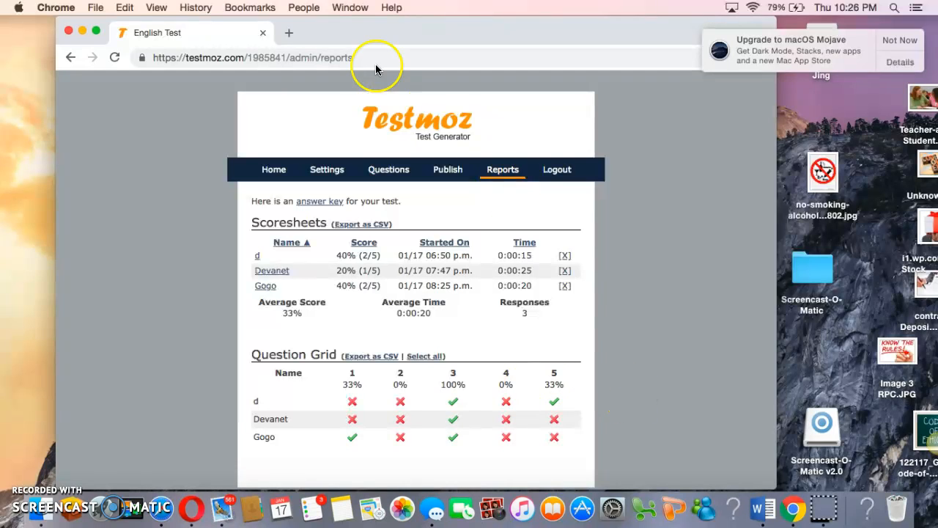
click(67, 31)
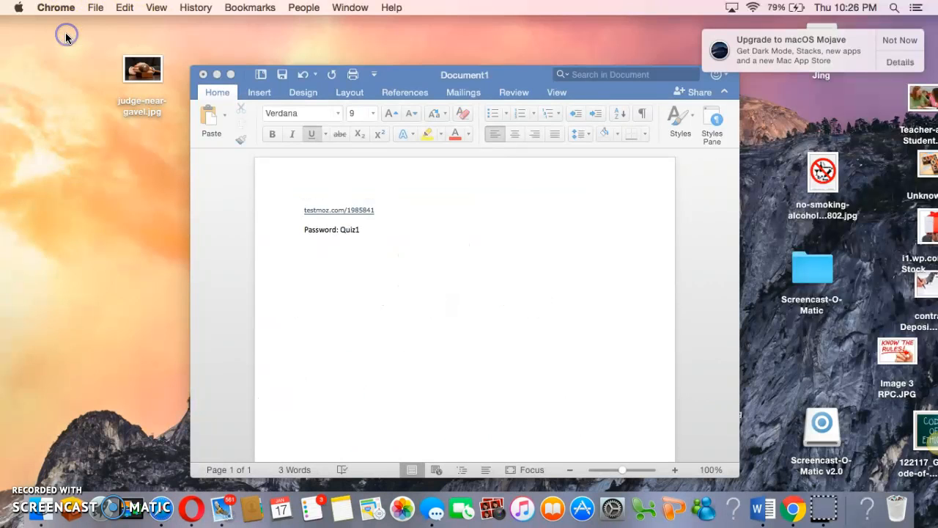
- Switch to Safari and go from the End of Week login page back to the Testmoz home page
click(161, 508)
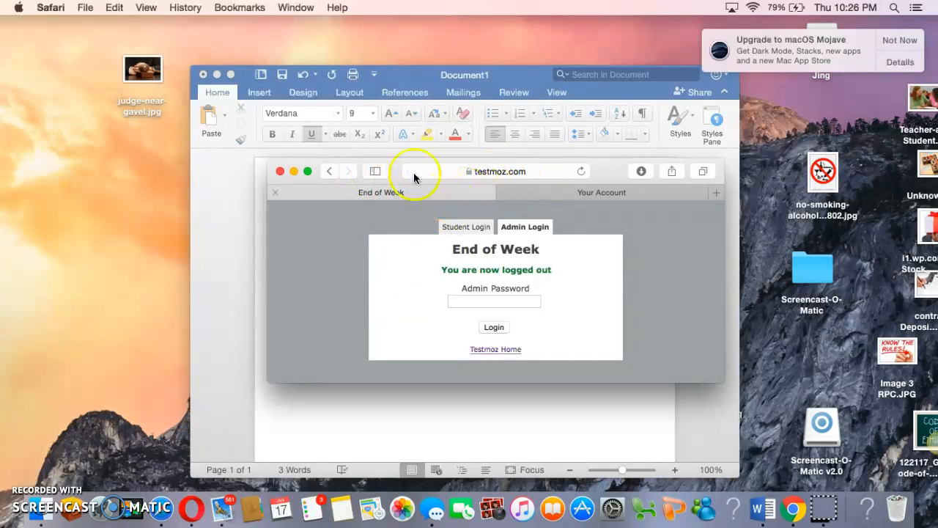
click(329, 171)
click(464, 264)
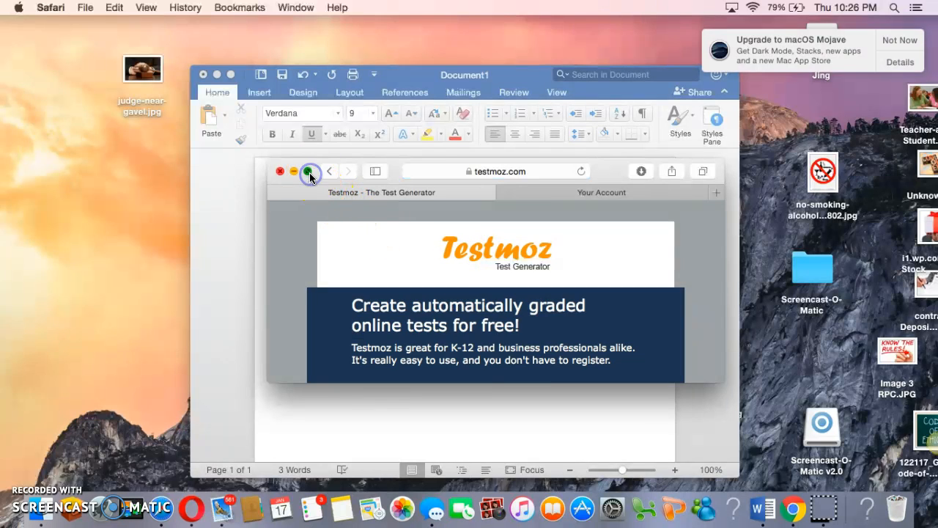
- View the Testmoz home page in full screen and restore the browser window to its normal size
click(309, 171)
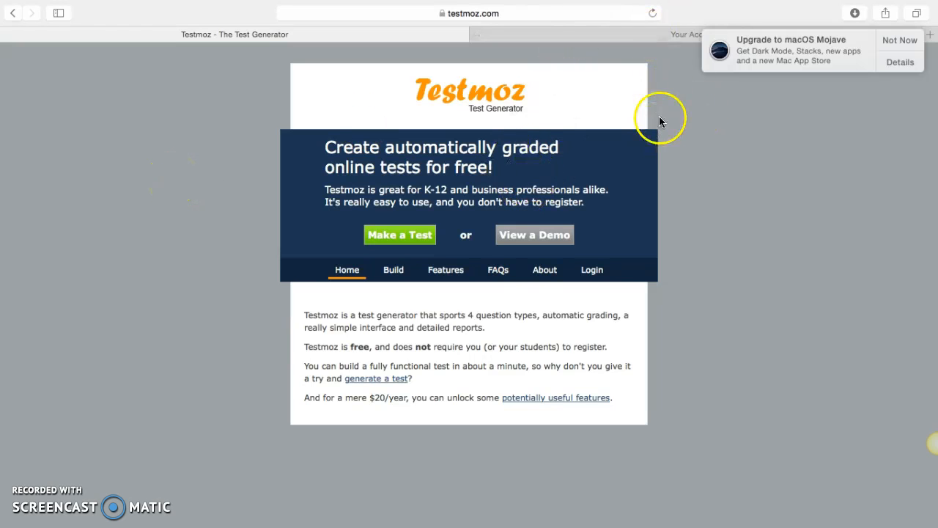
mouse_move(652, 2)
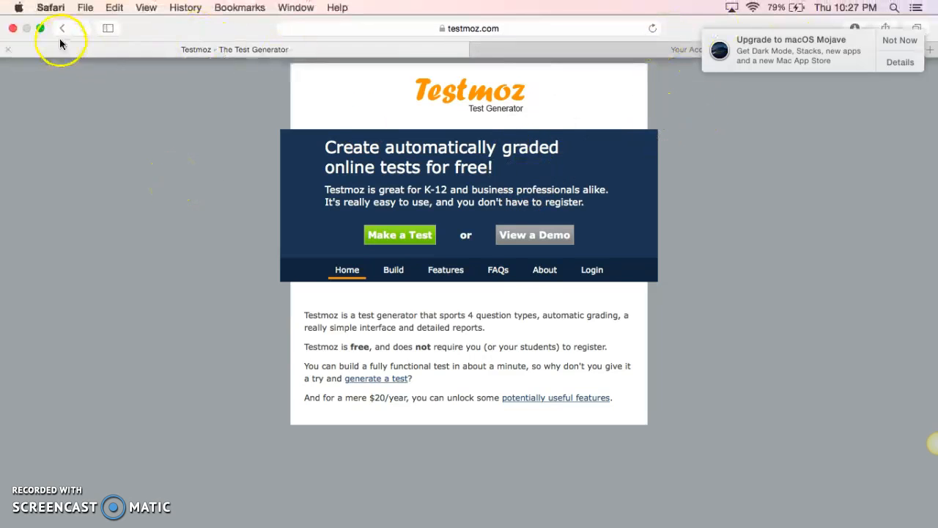
click(39, 29)
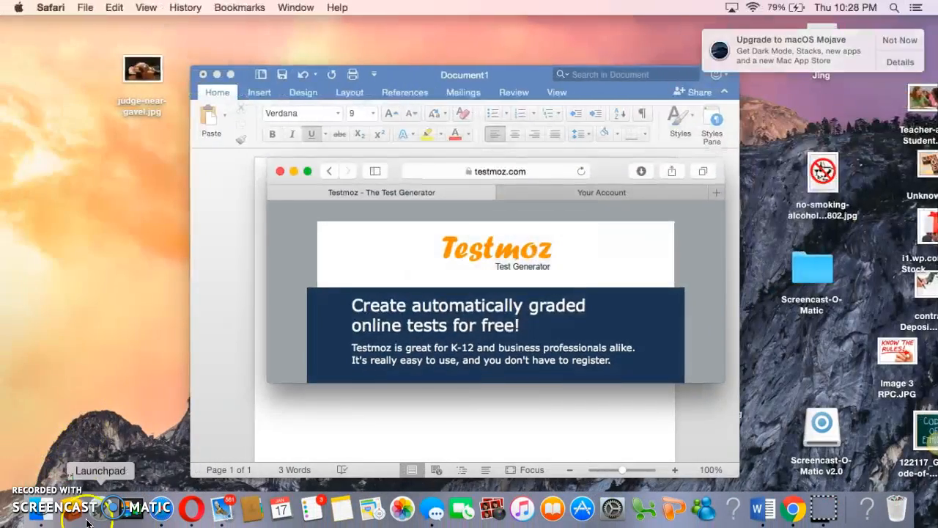